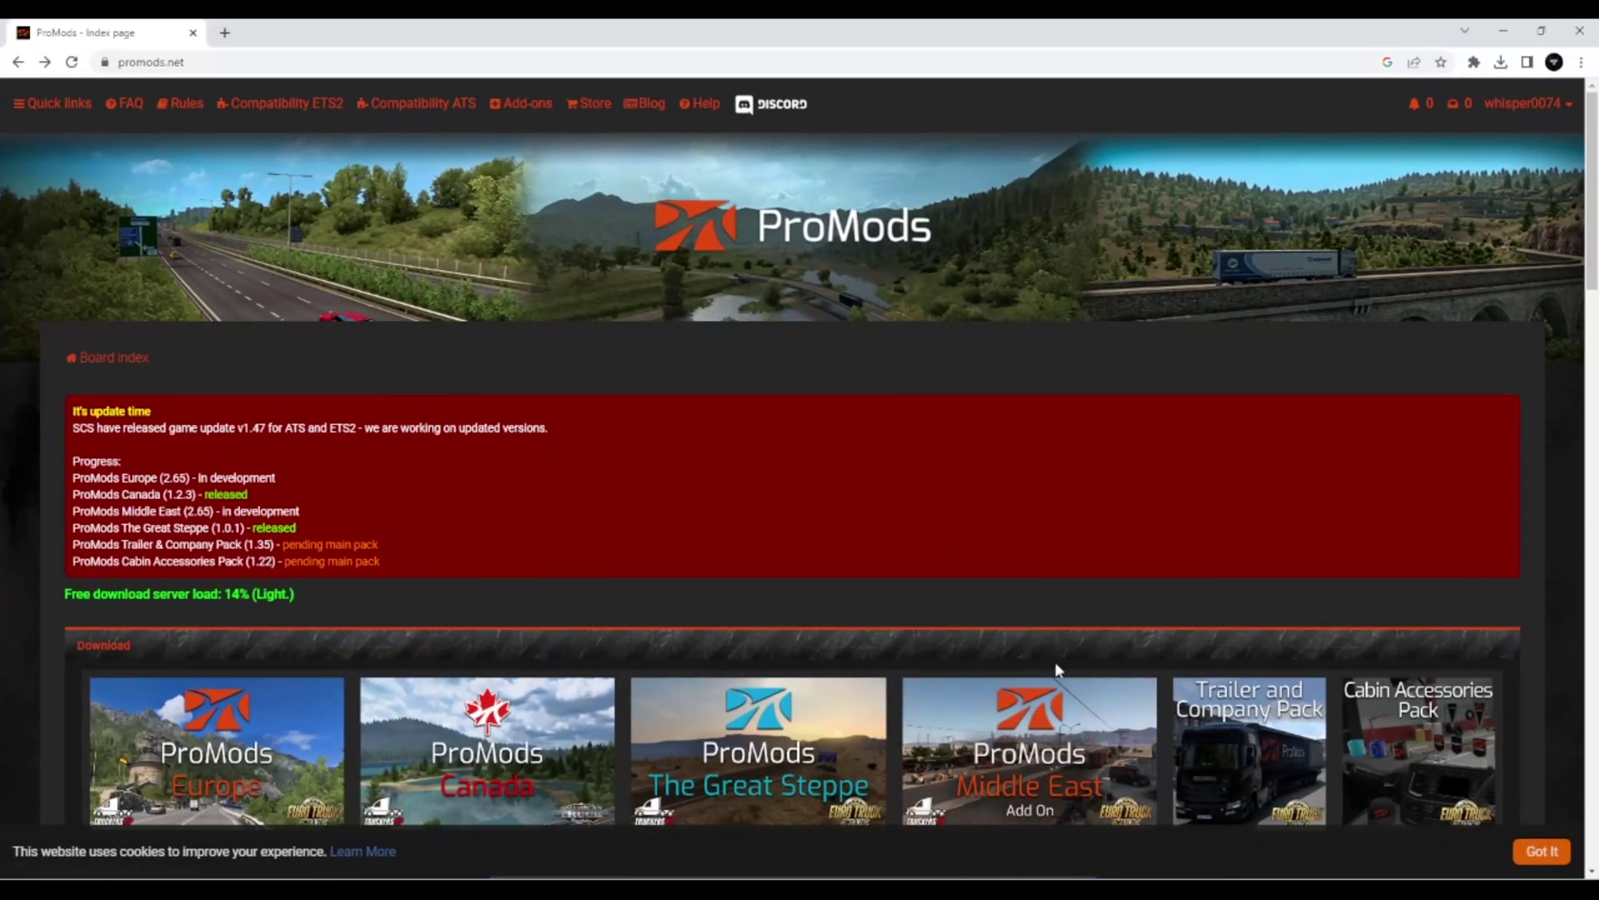
Step: Open the ATS compatibility table and check the v1.2.3 row for ATS 1.47.x
left_click(426, 107)
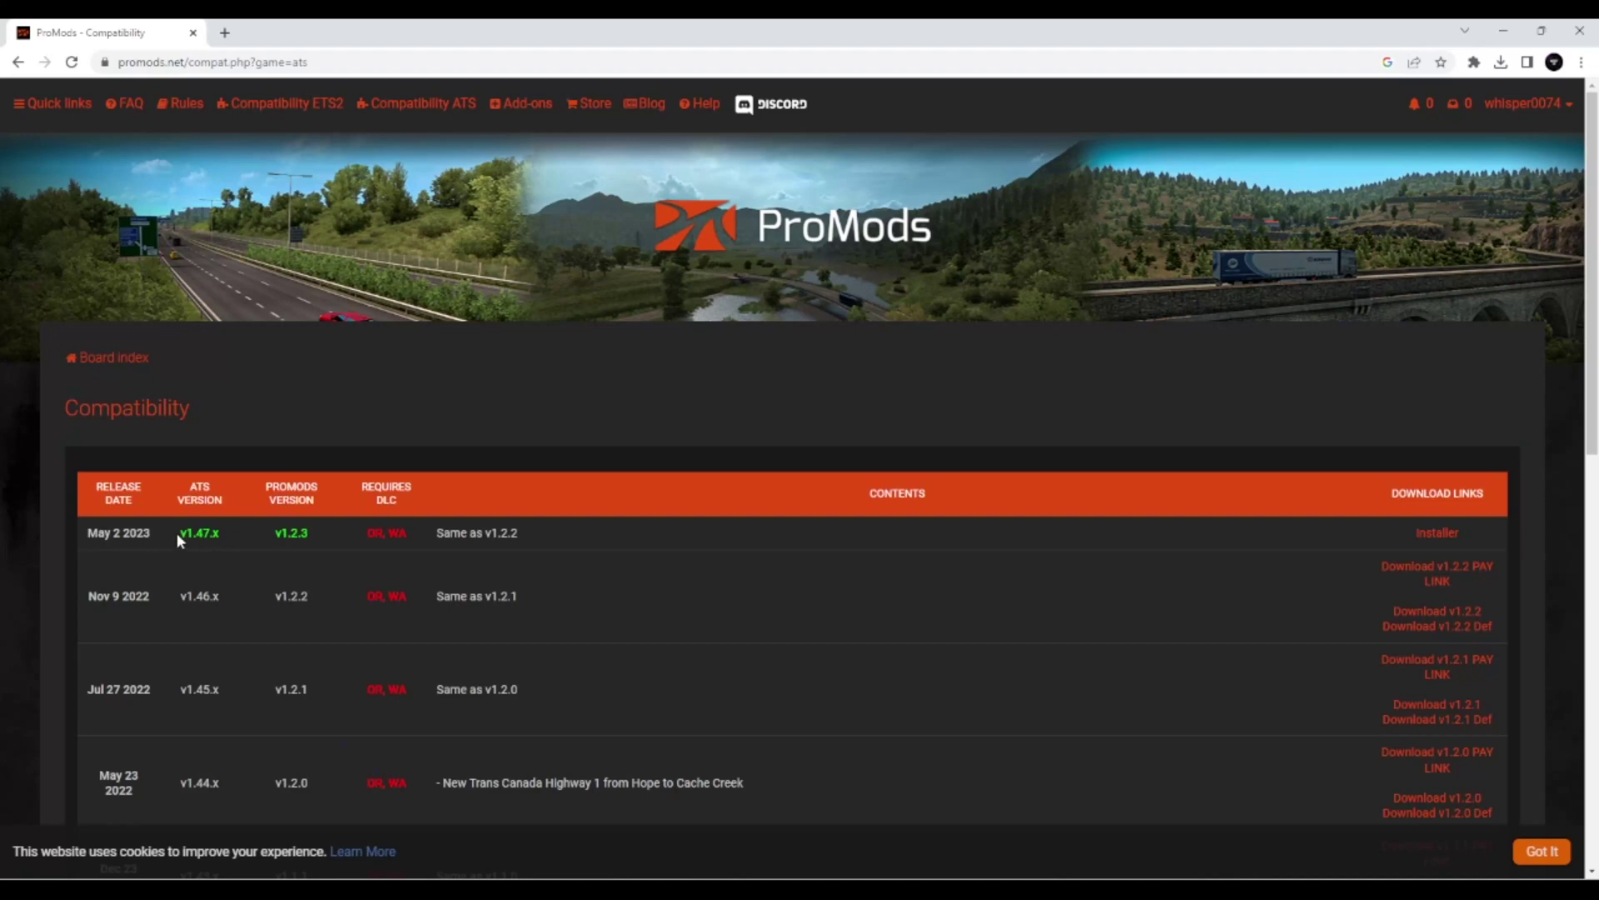
left_click(241, 543)
Step: Start the ProMods Canada 1.2.3 installer, generate the def file with defaults, and continue to step 2
left_click(1425, 538)
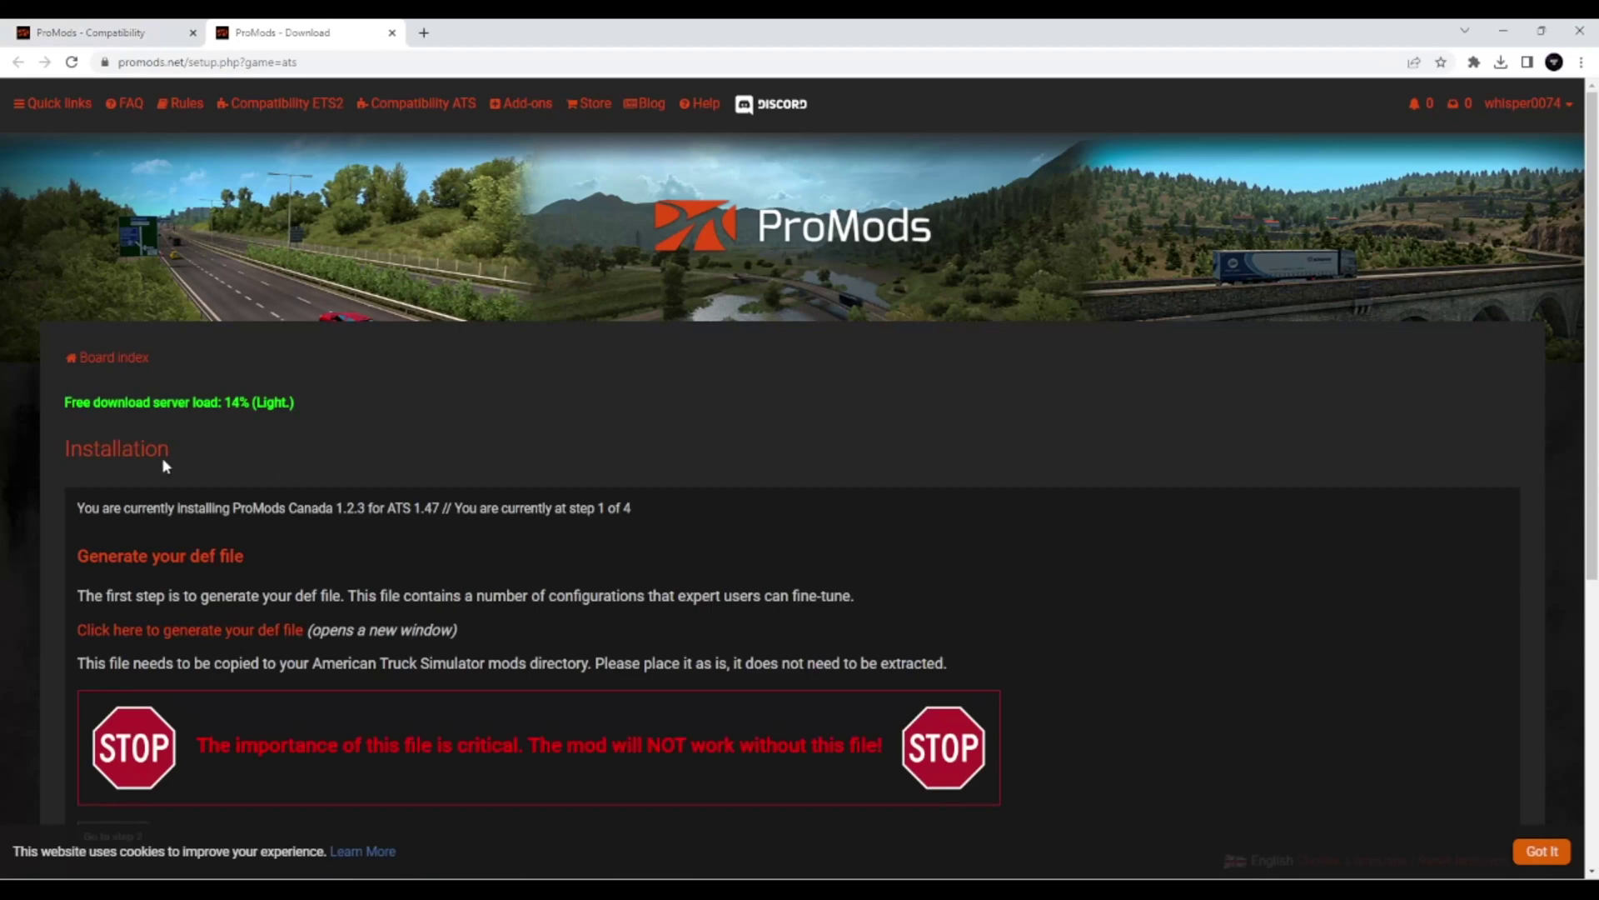
left_click(200, 628)
scroll(252, 616, "down", 4)
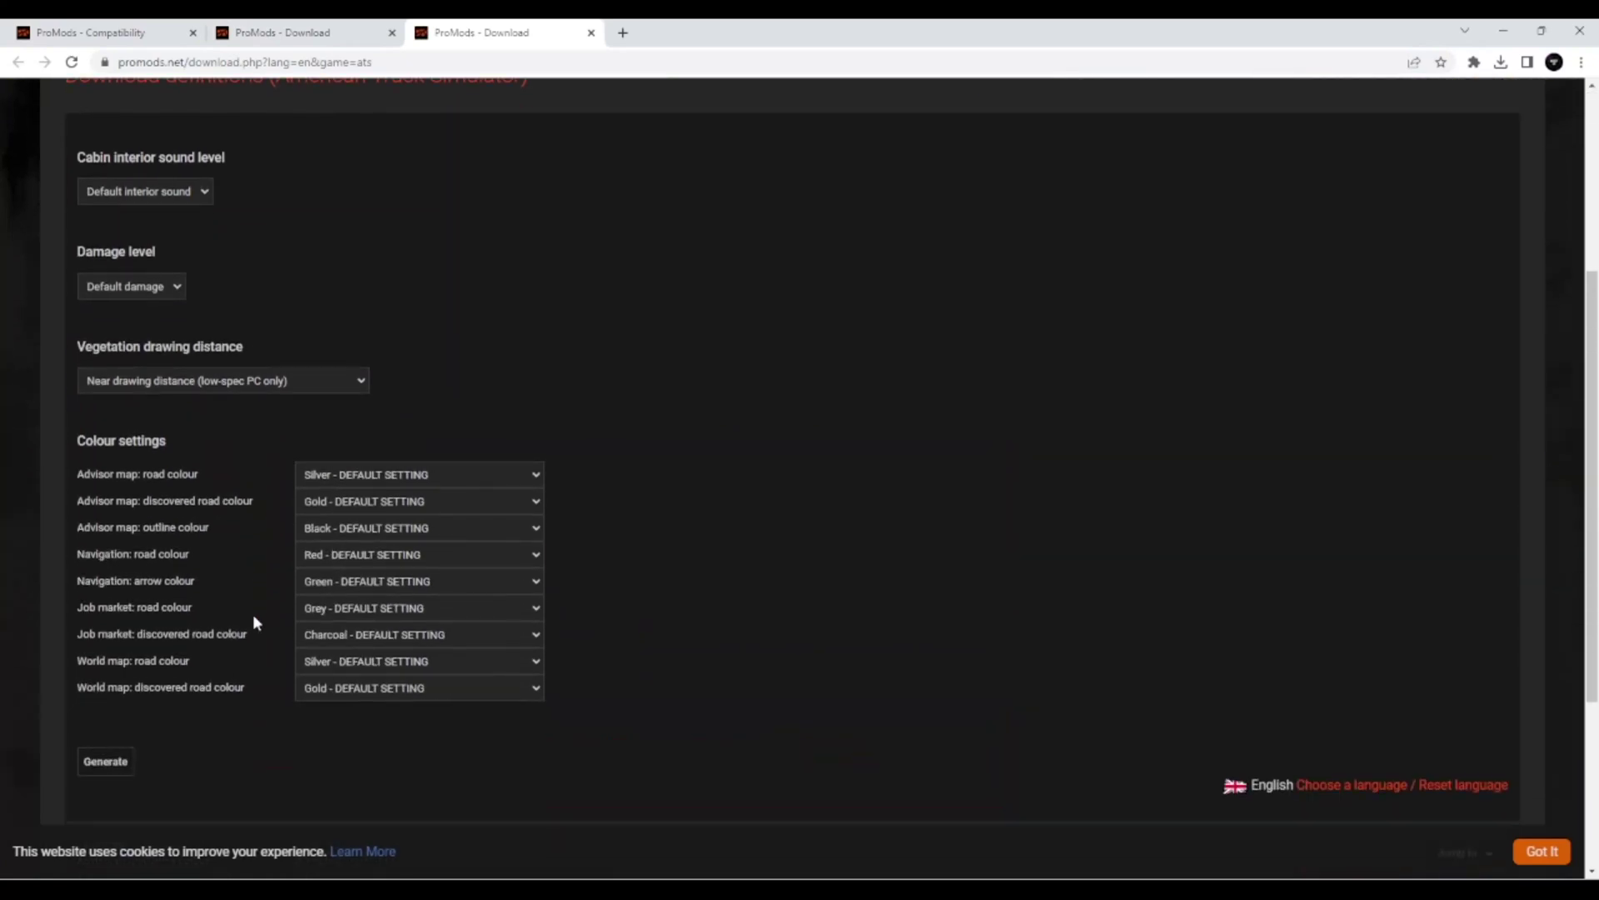
left_click(114, 777)
left_click(594, 35)
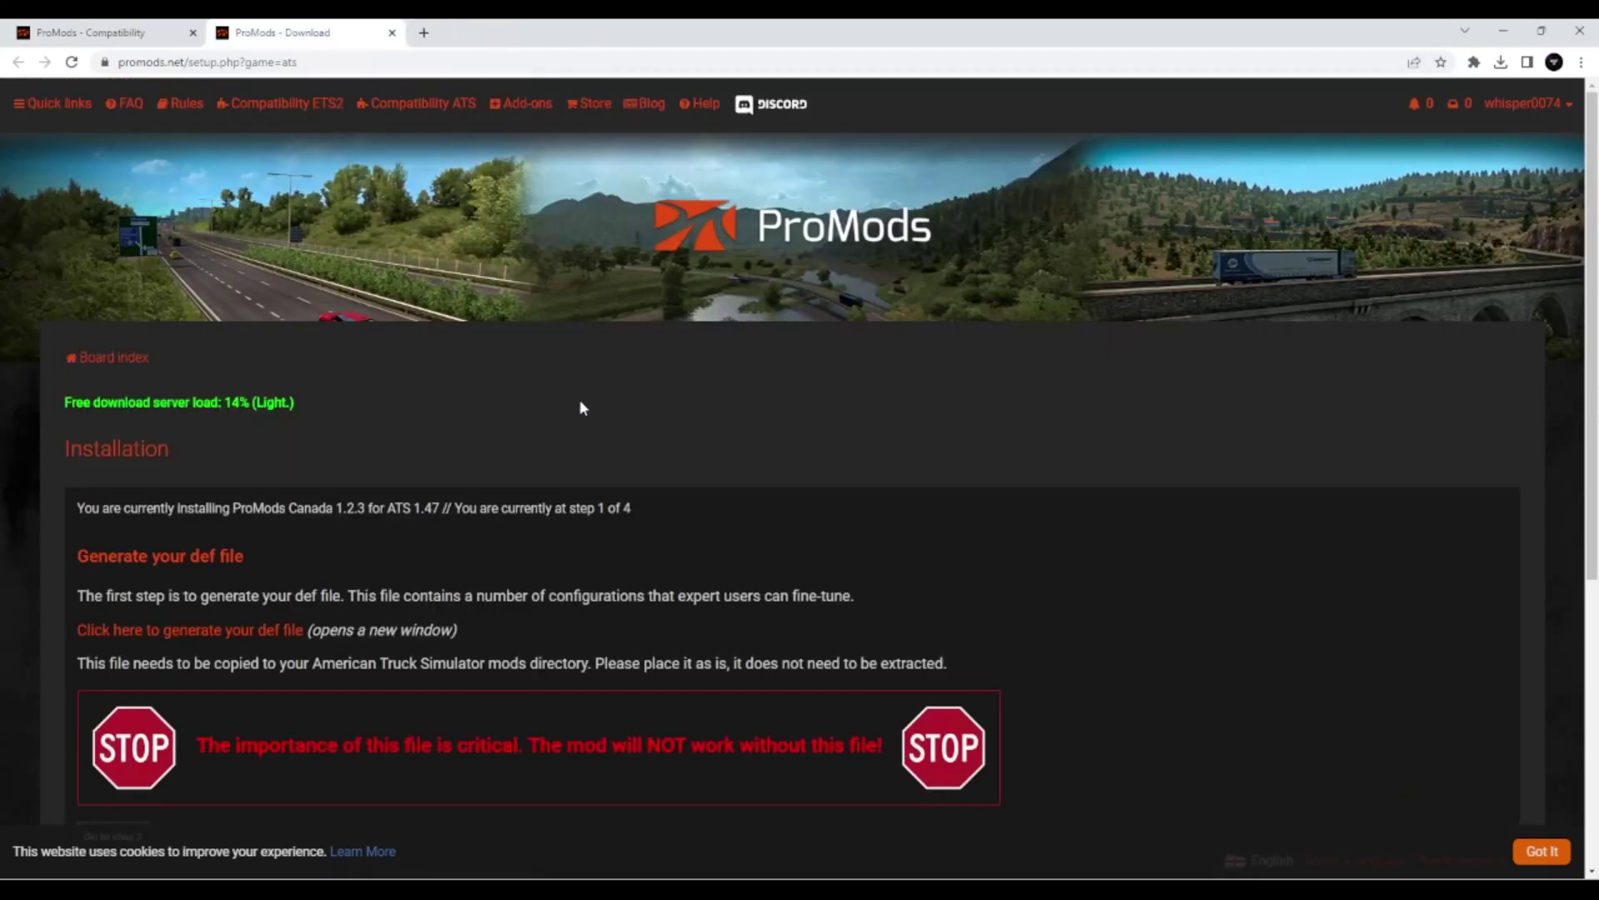
scroll(581, 406, "down", 3)
left_click(114, 586)
Step: Look at Premium Download, go back, and pick the free Standard Download instead
scroll(480, 518, "down", 4)
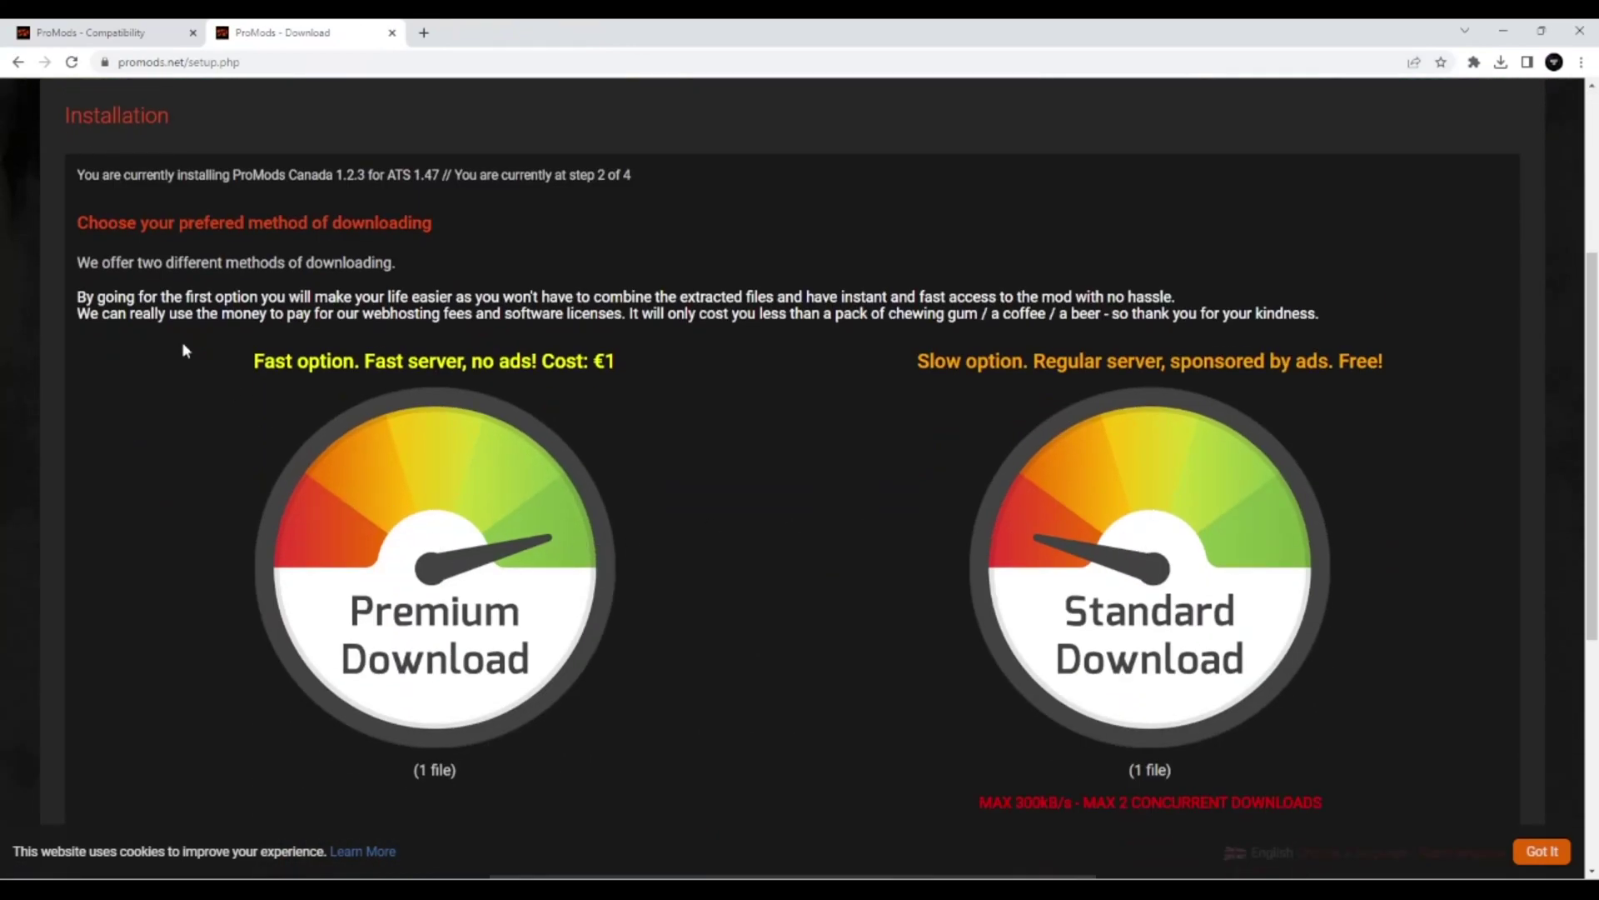
left_click_drag(183, 344, 307, 442)
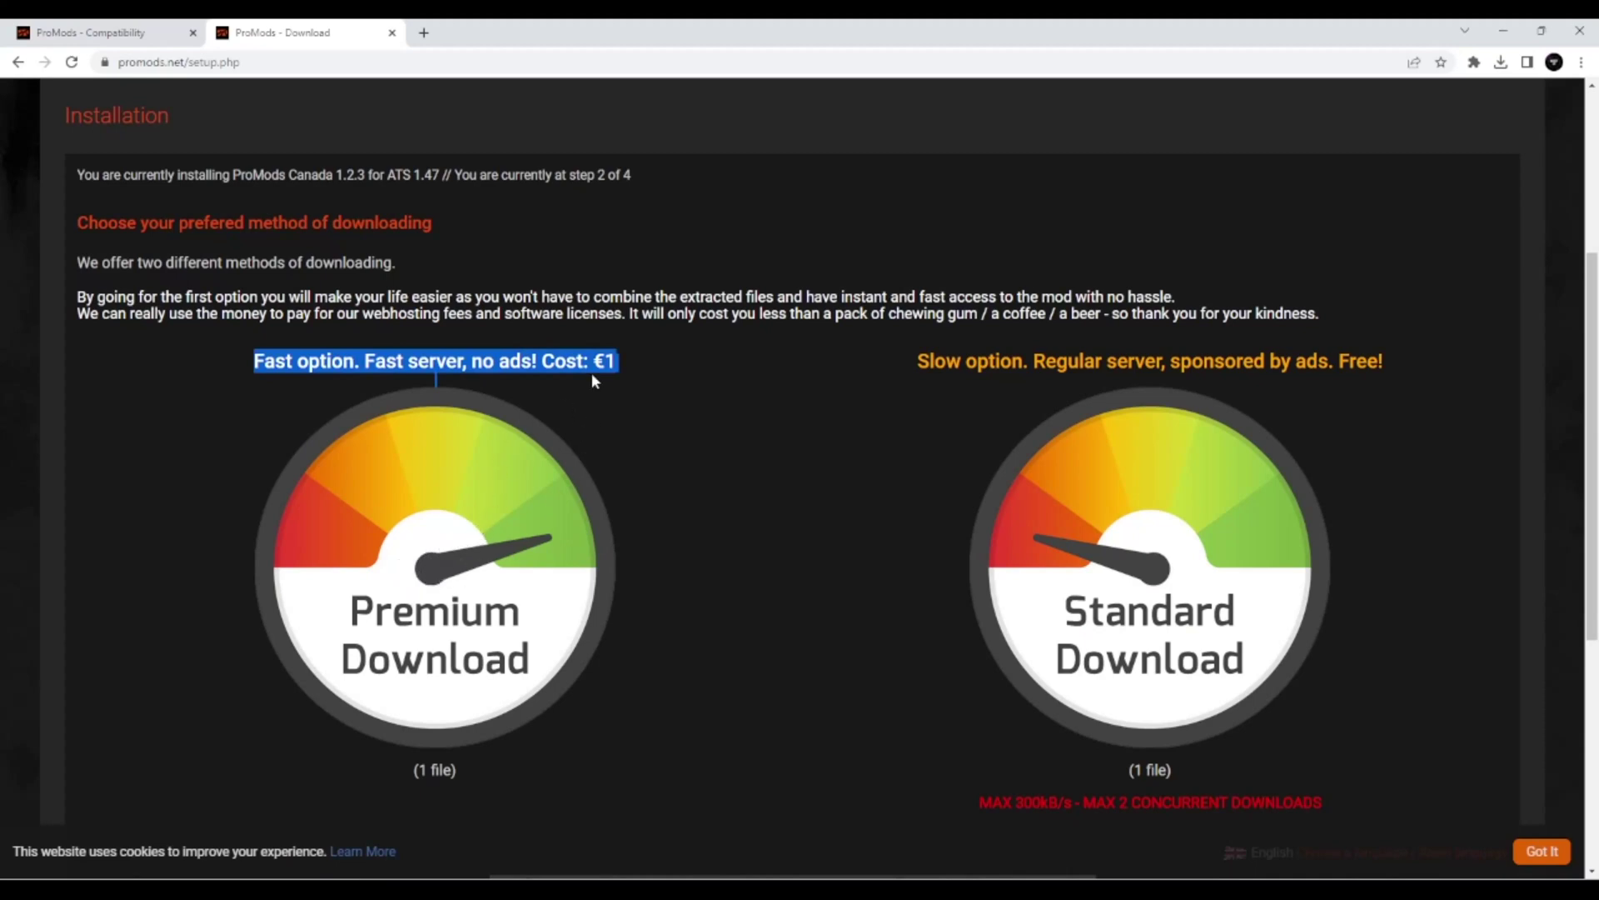
left_click(548, 478)
scroll(512, 481, "down", 2)
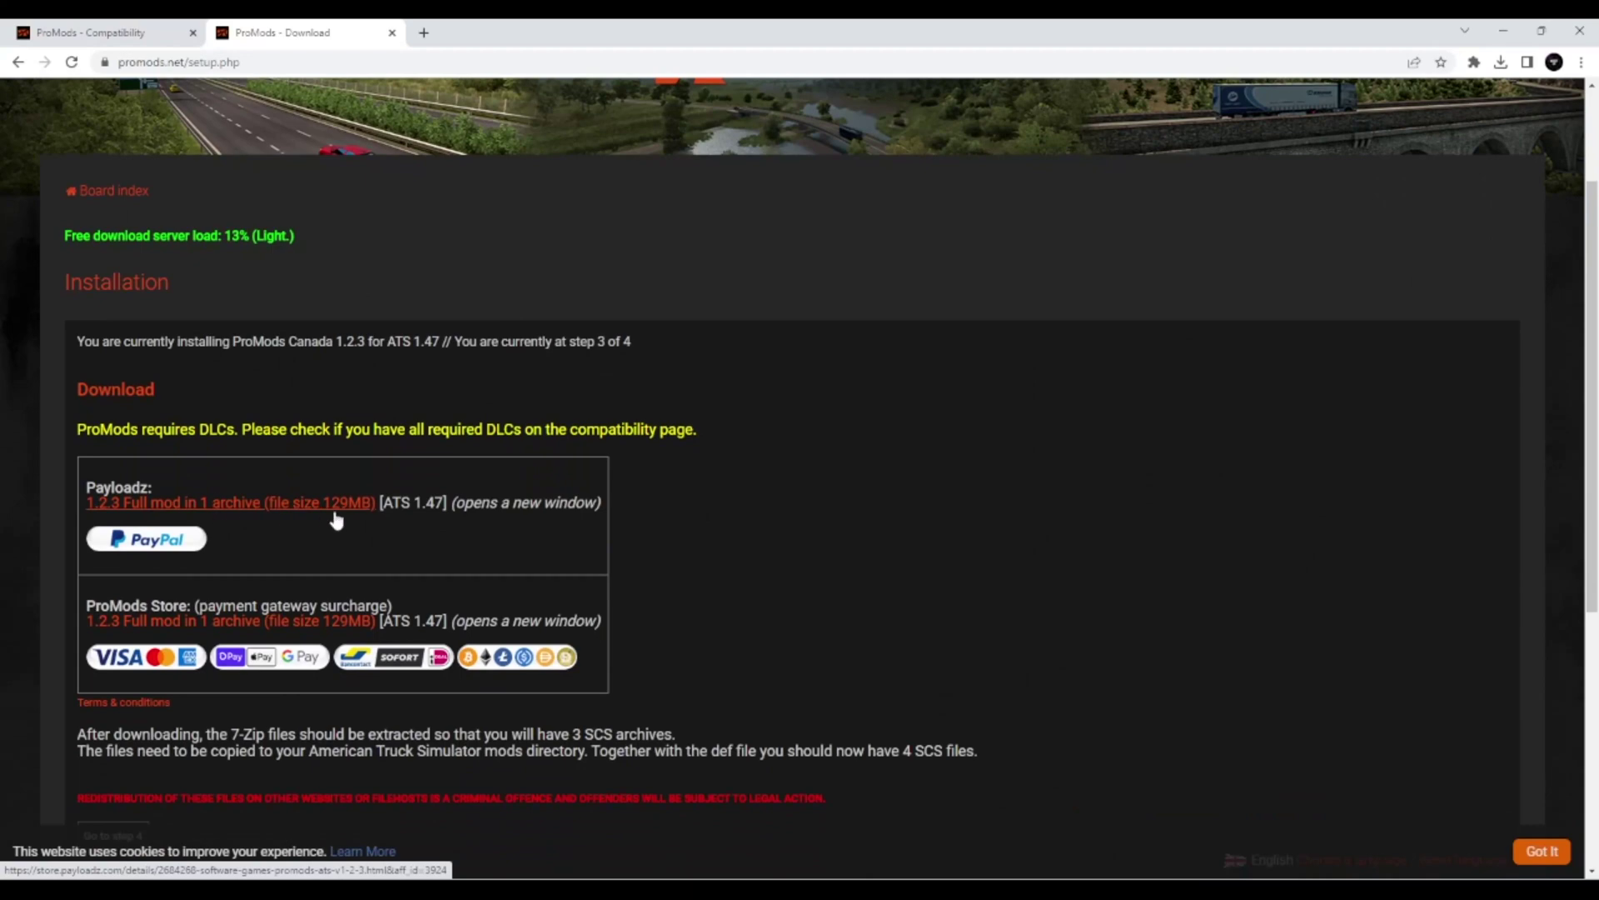
key("alt+Left")
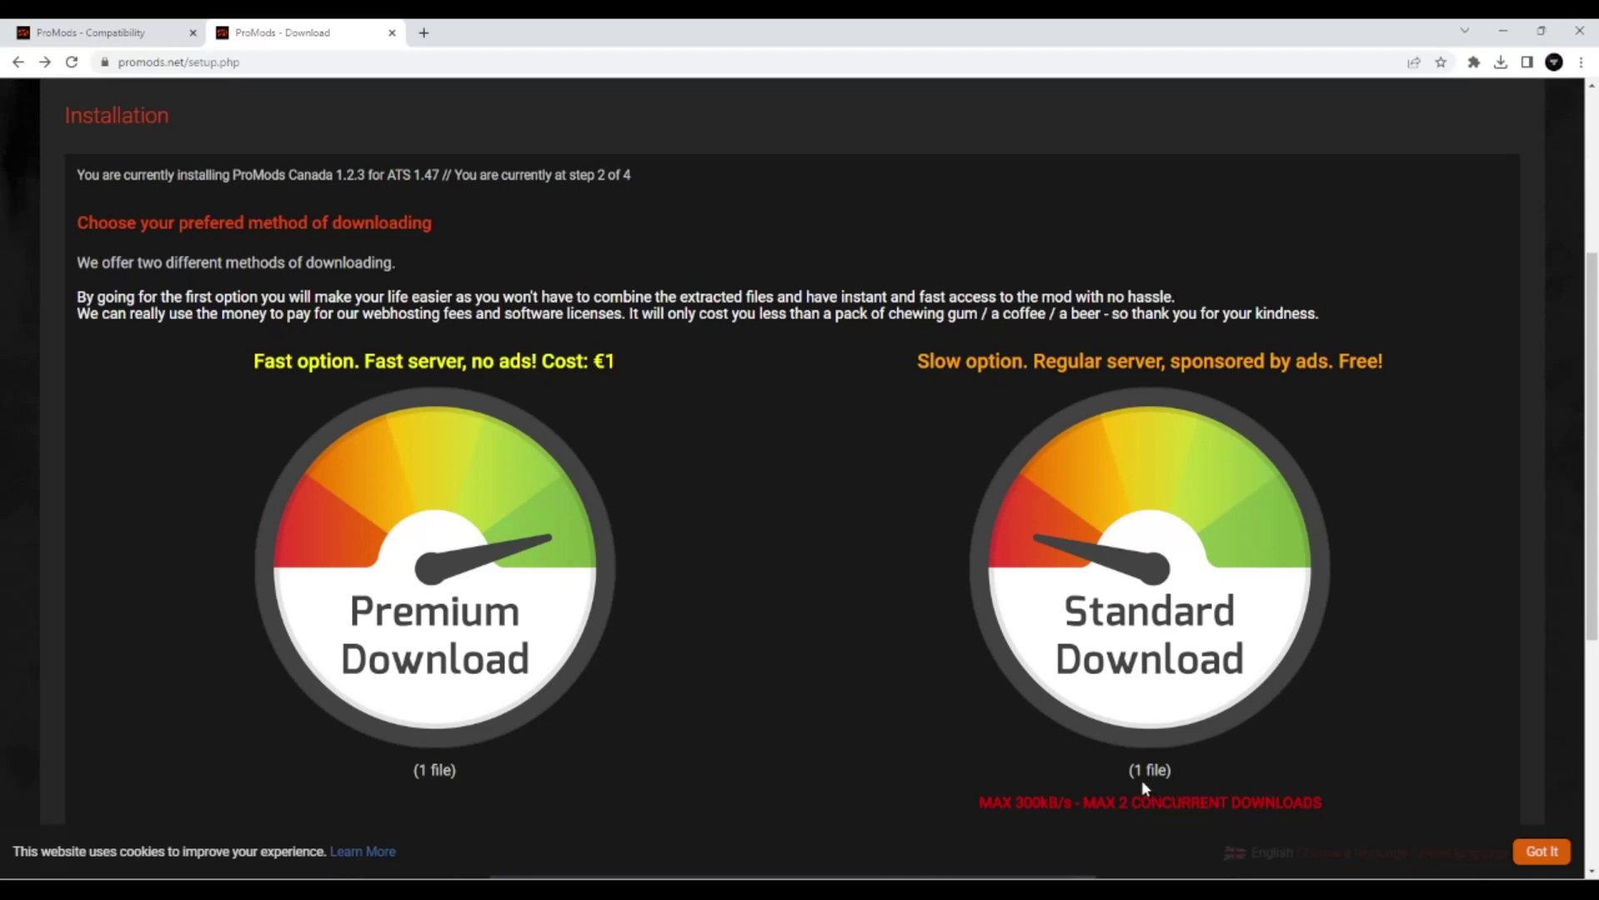
left_click(1150, 598)
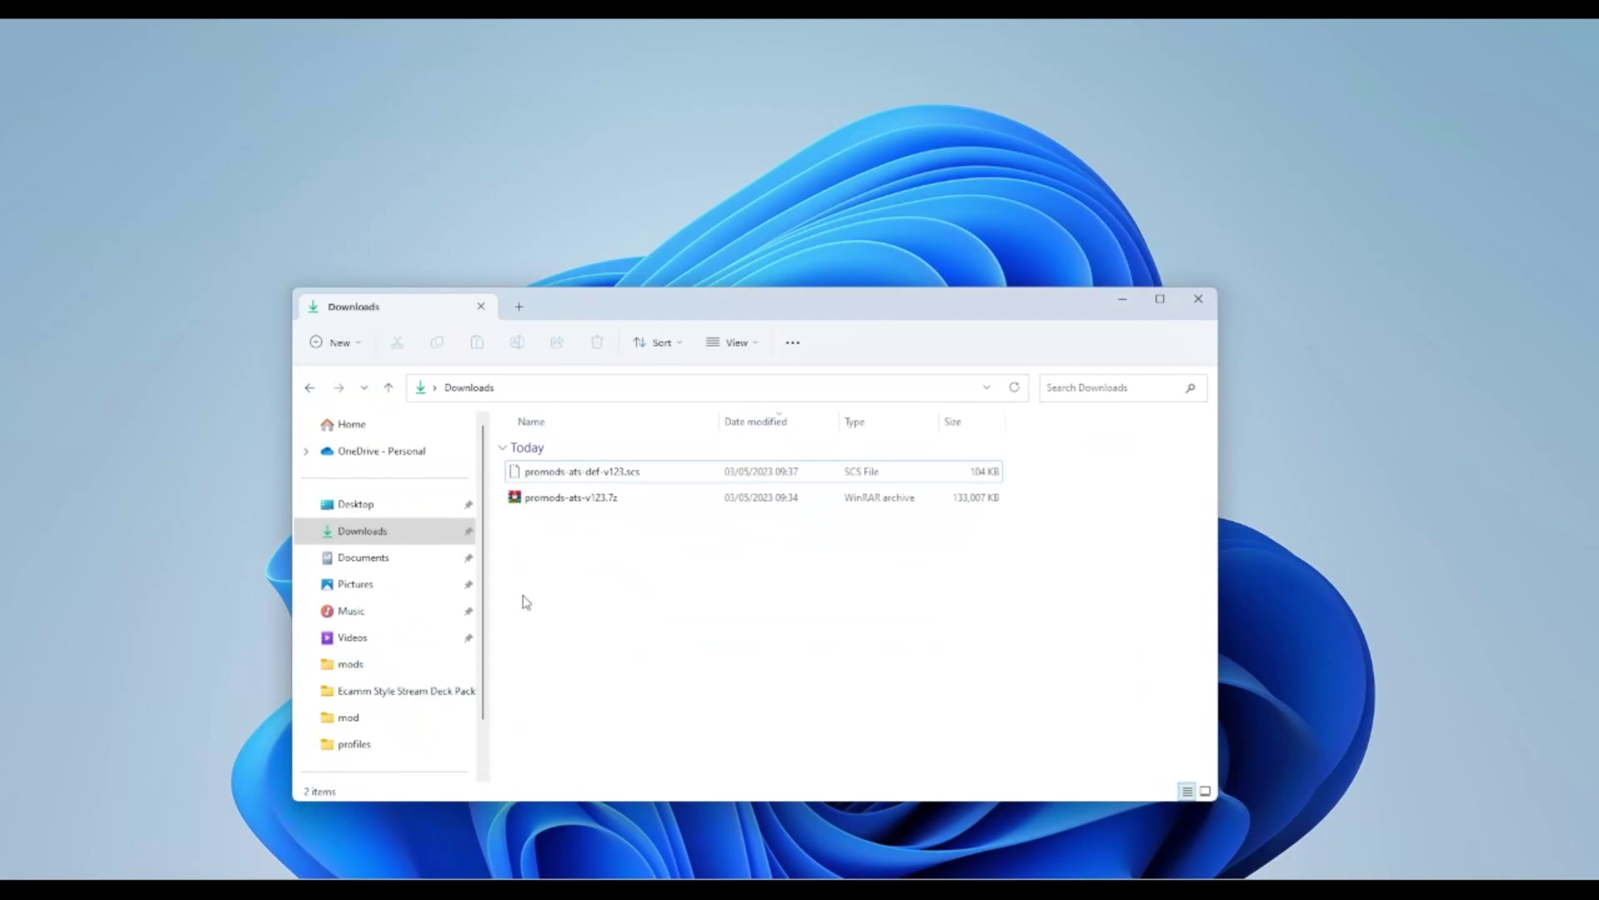
Step: Move promods-ats-def-v123.scs and promods-ats-v123.7z onto the desktop's left side
left_click_drag(611, 539, 804, 259)
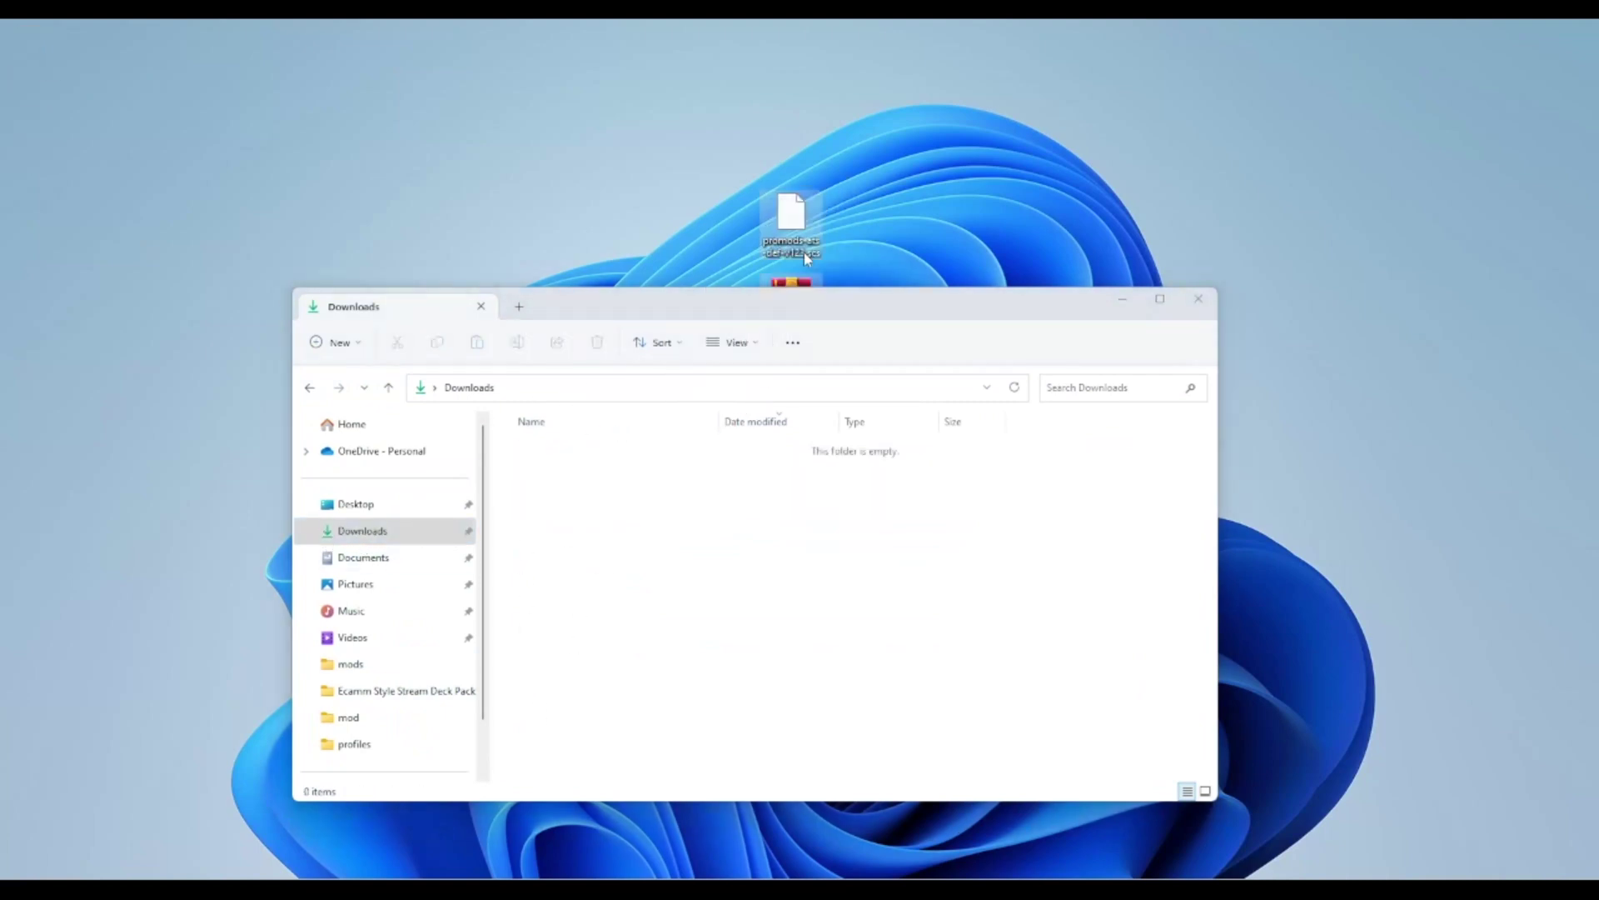
left_click(1198, 300)
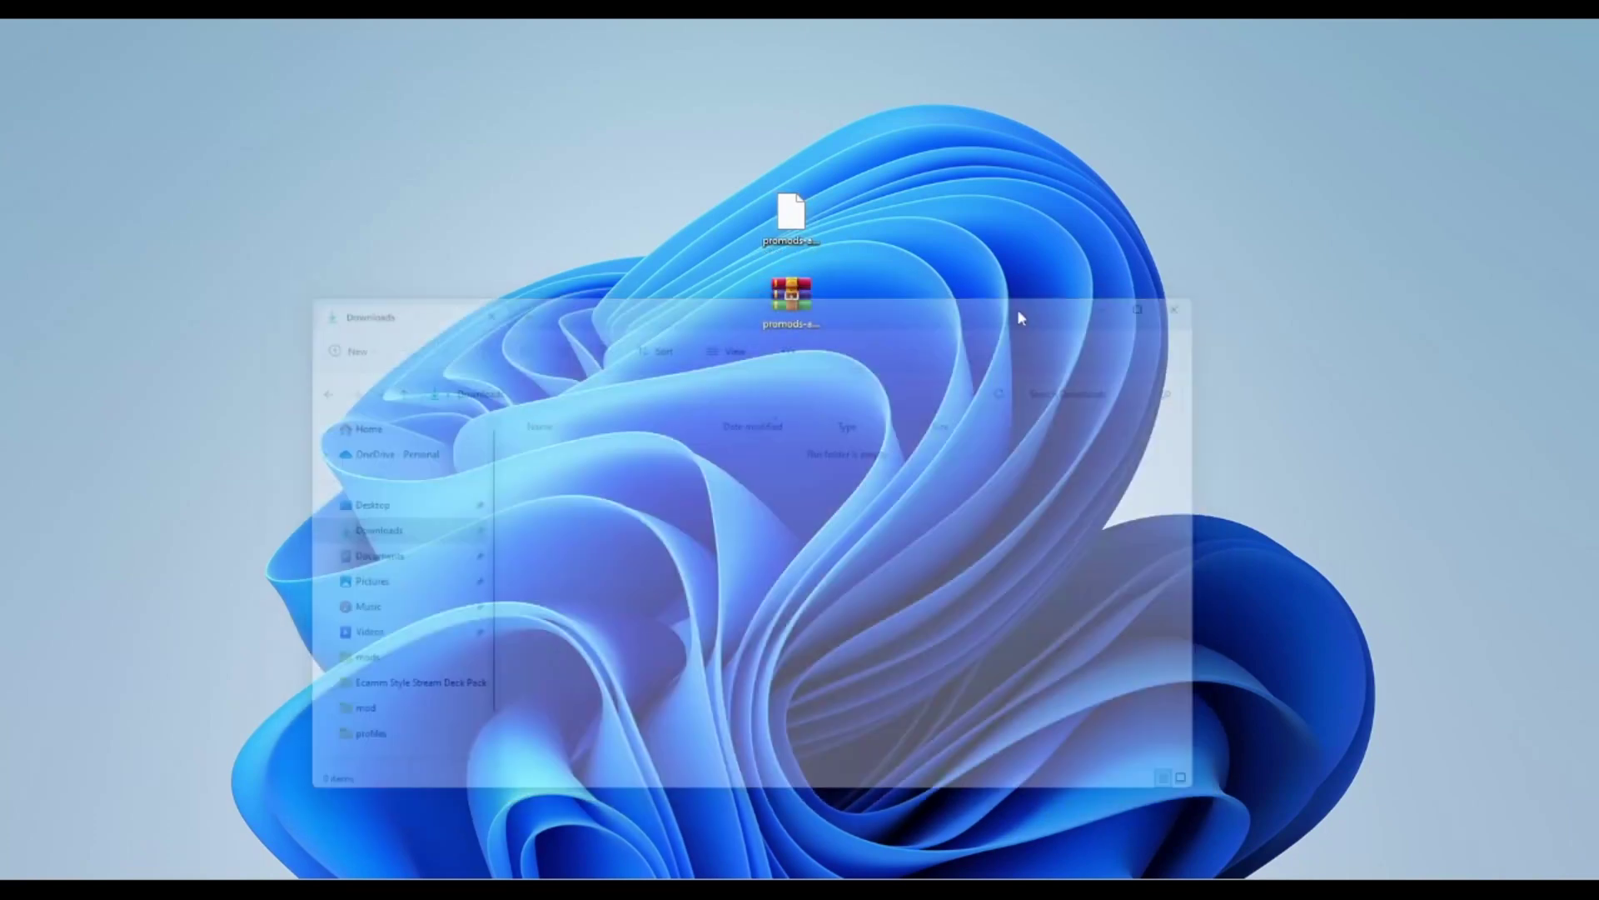
left_click_drag(722, 336, 849, 215)
left_click_drag(797, 310, 431, 477)
Step: Extract promods-ats-v123.7z with WinRAR into a promods-ats-v123 folder and open it
left_click(482, 473)
right_click(480, 473)
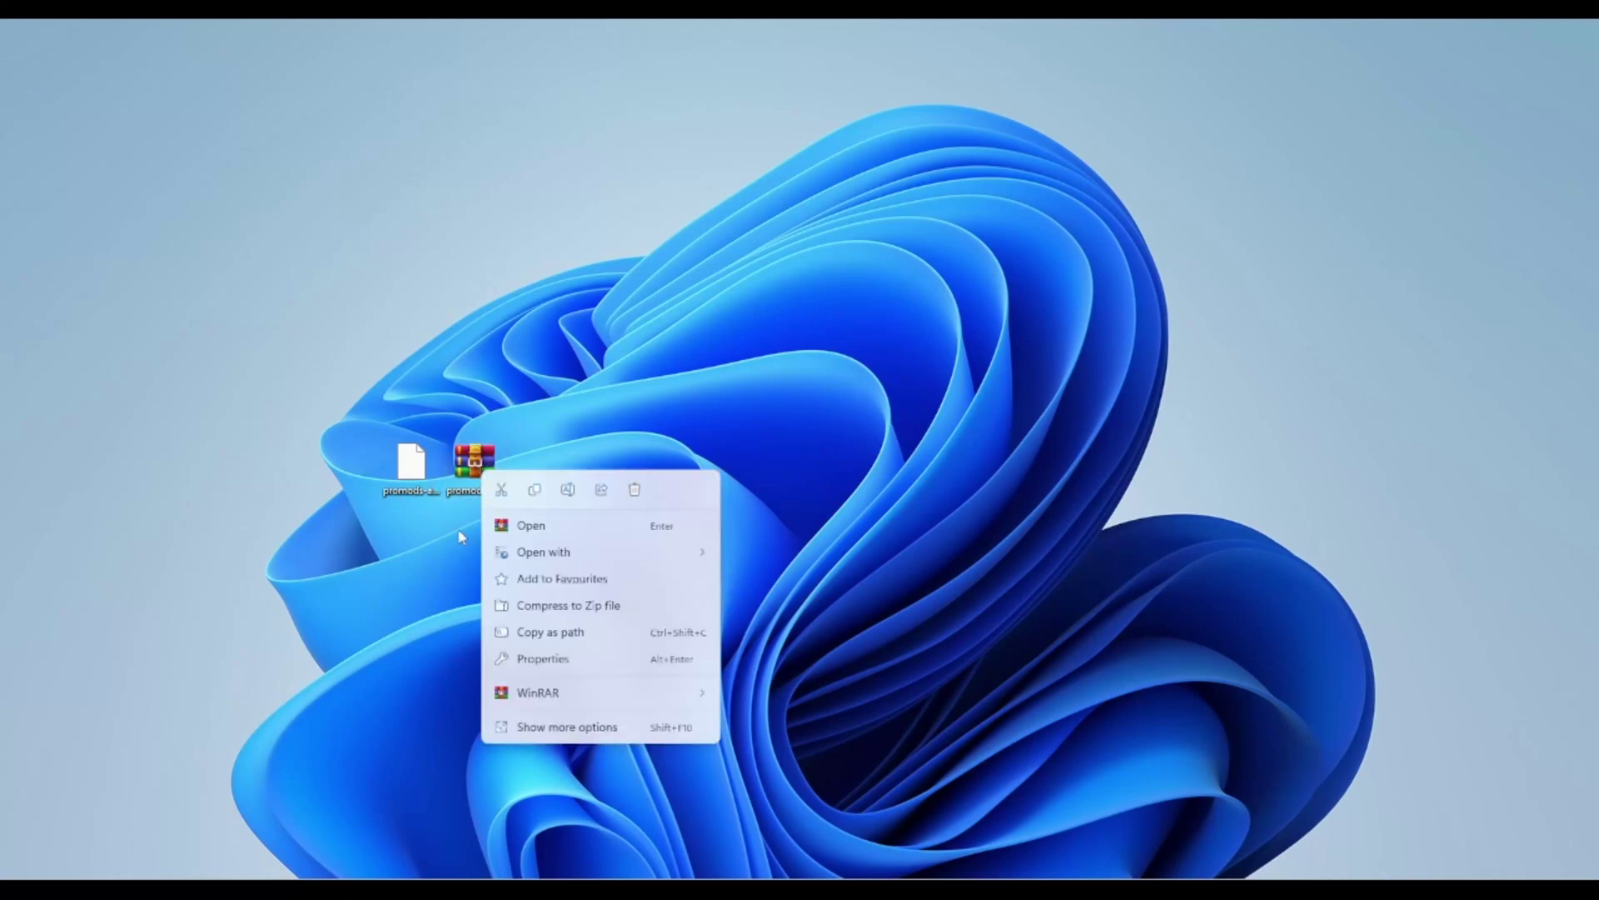
mouse_move(578, 688)
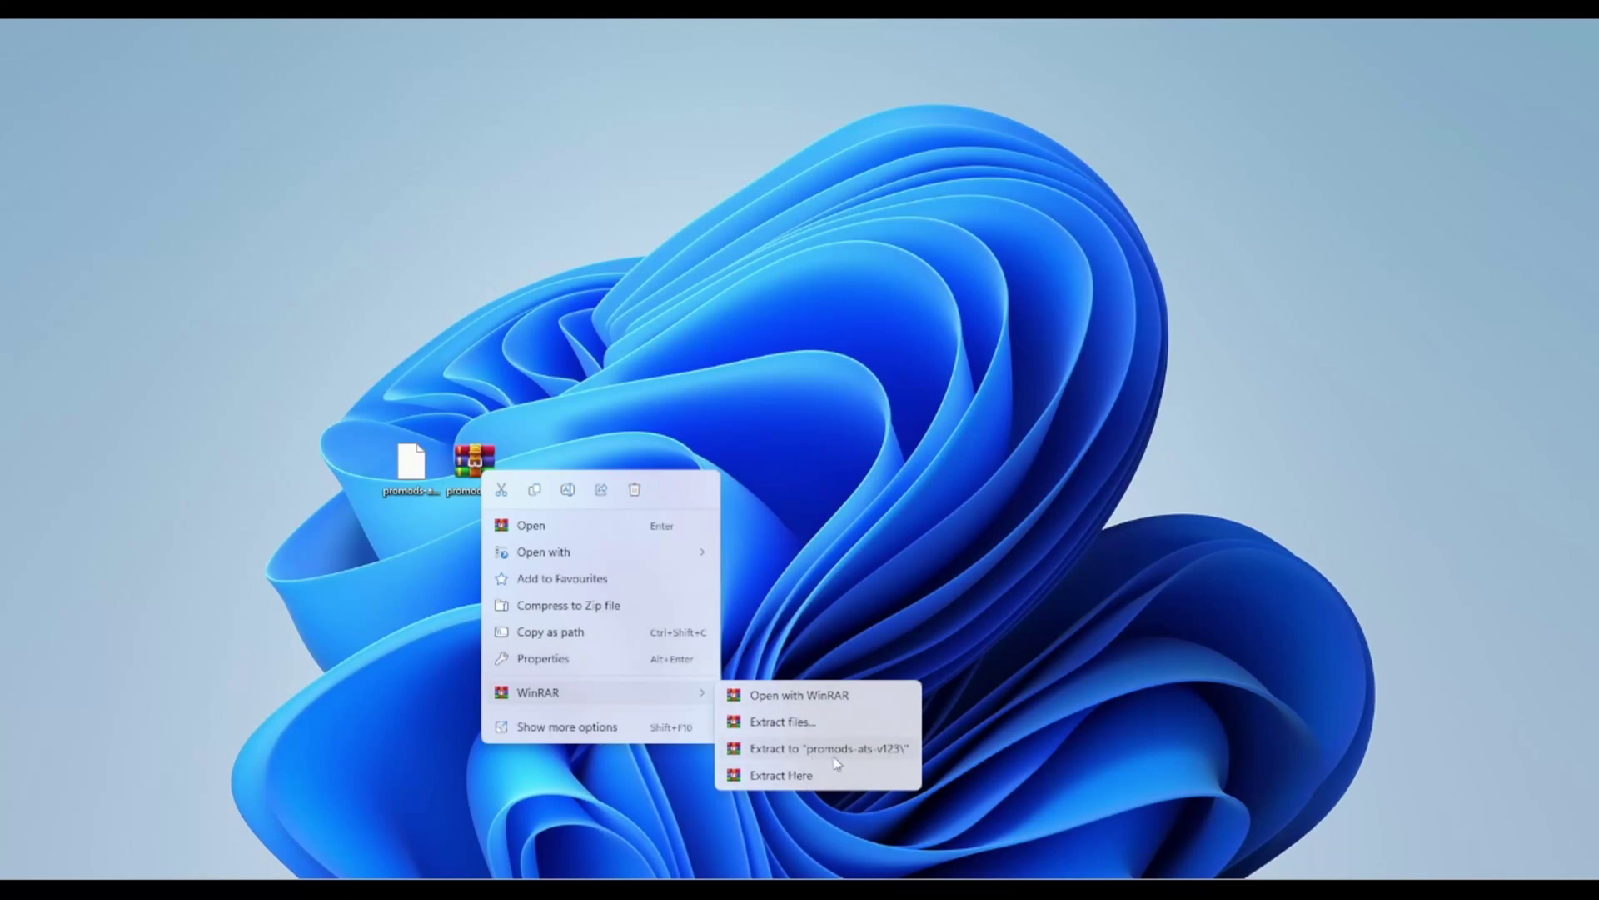
left_click(867, 747)
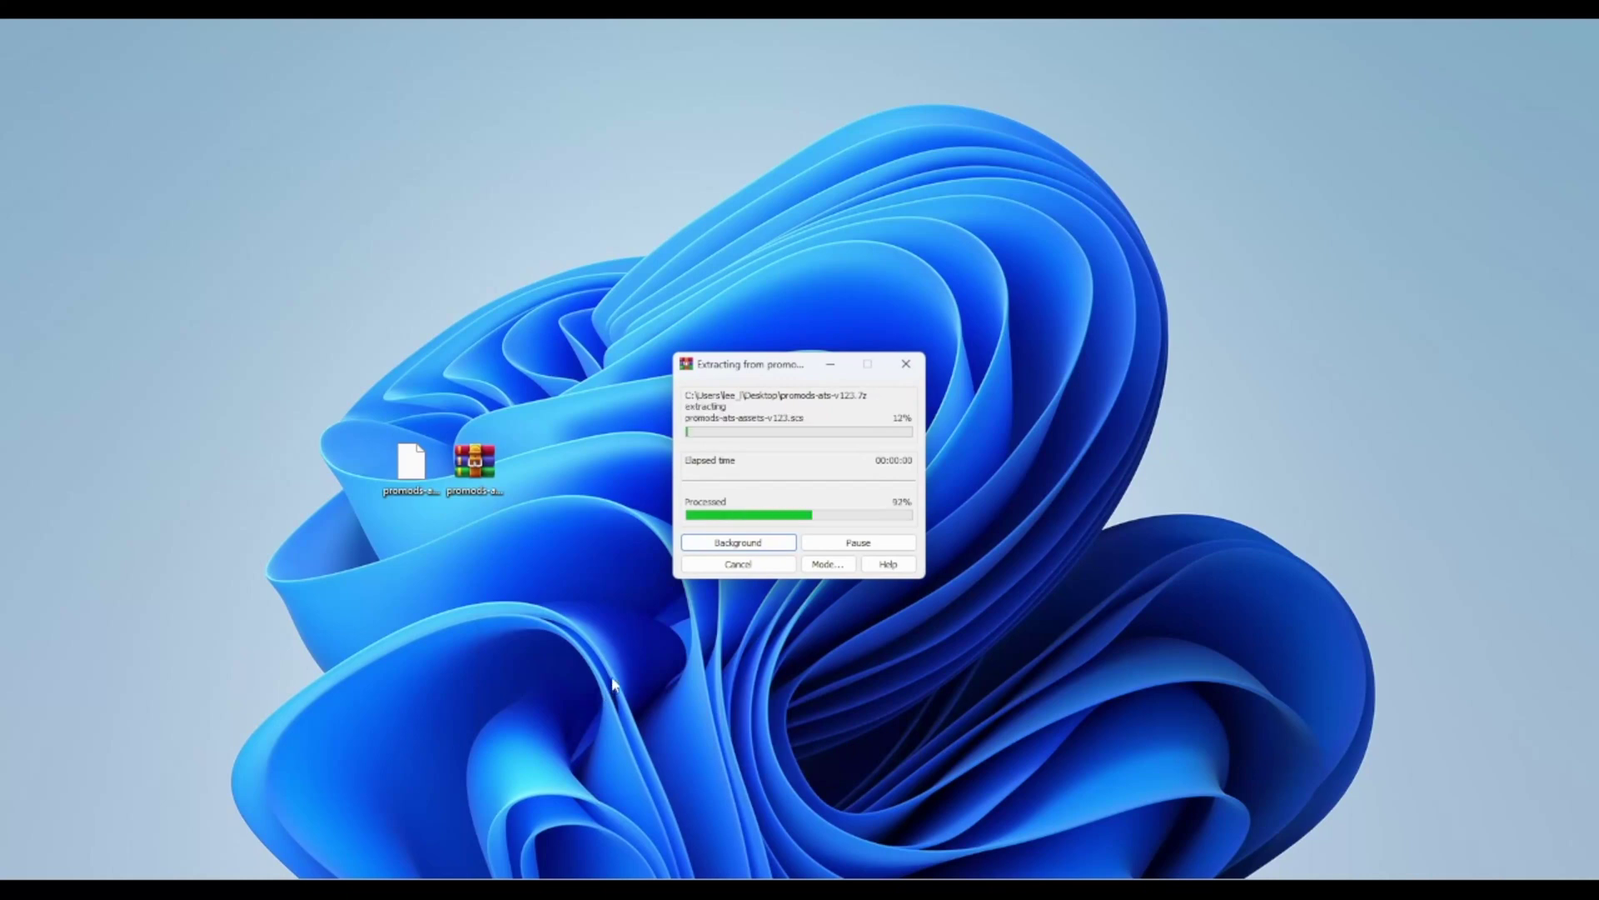
left_click_drag(18, 30, 793, 481)
double_click(793, 482)
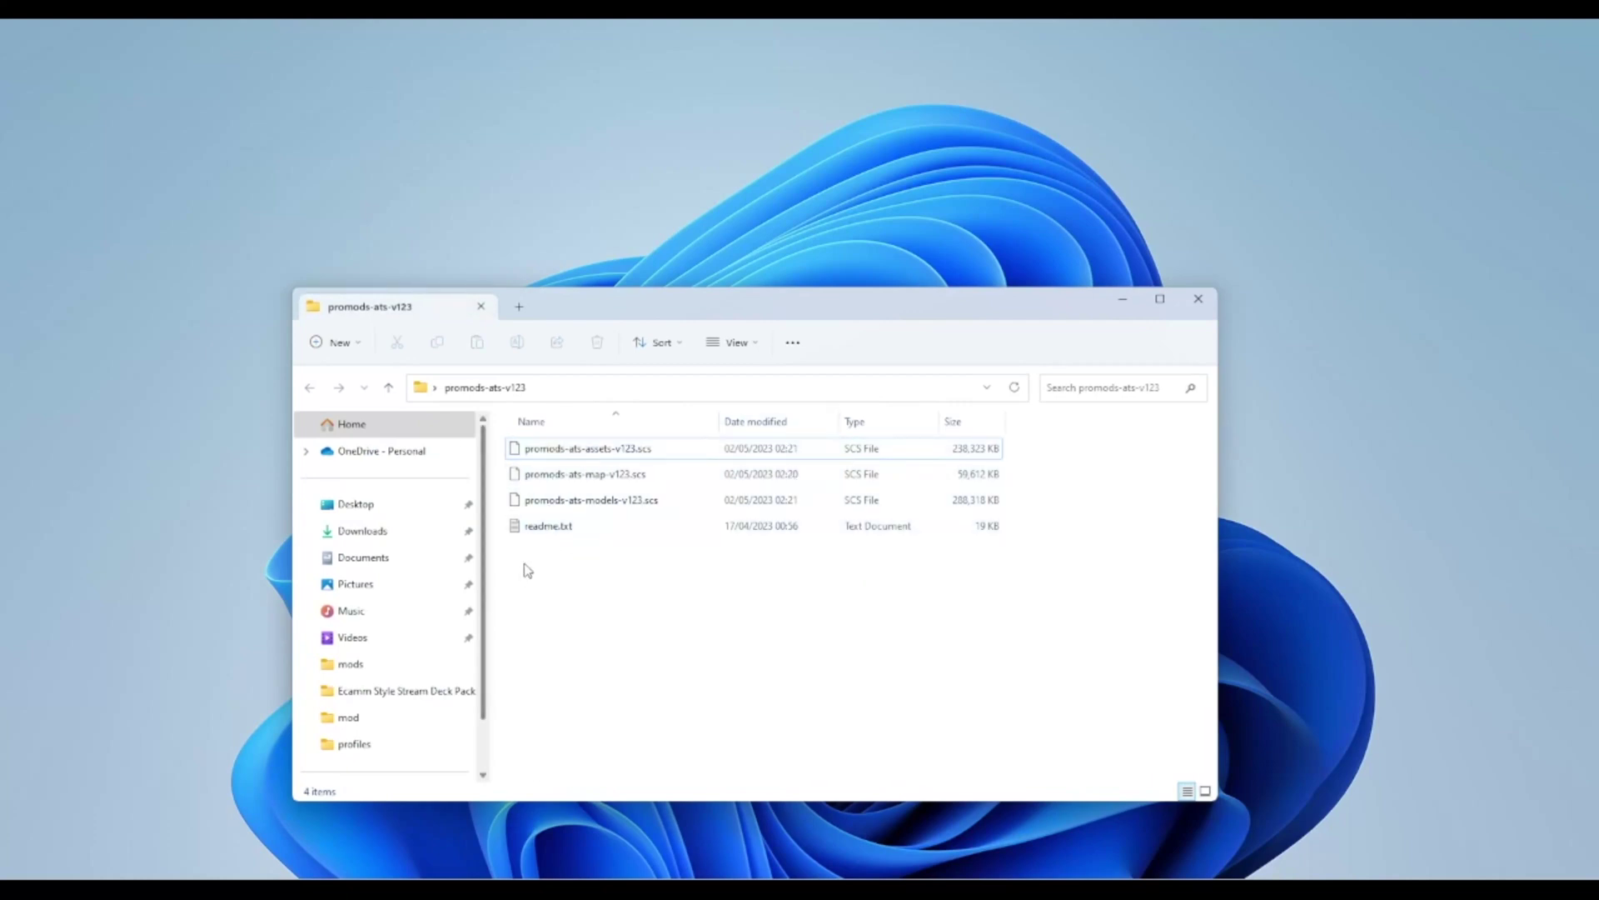
Step: Read the ProMods 1.2.3 readme, delete readme.txt, and select the three remaining .scs files
double_click(550, 528)
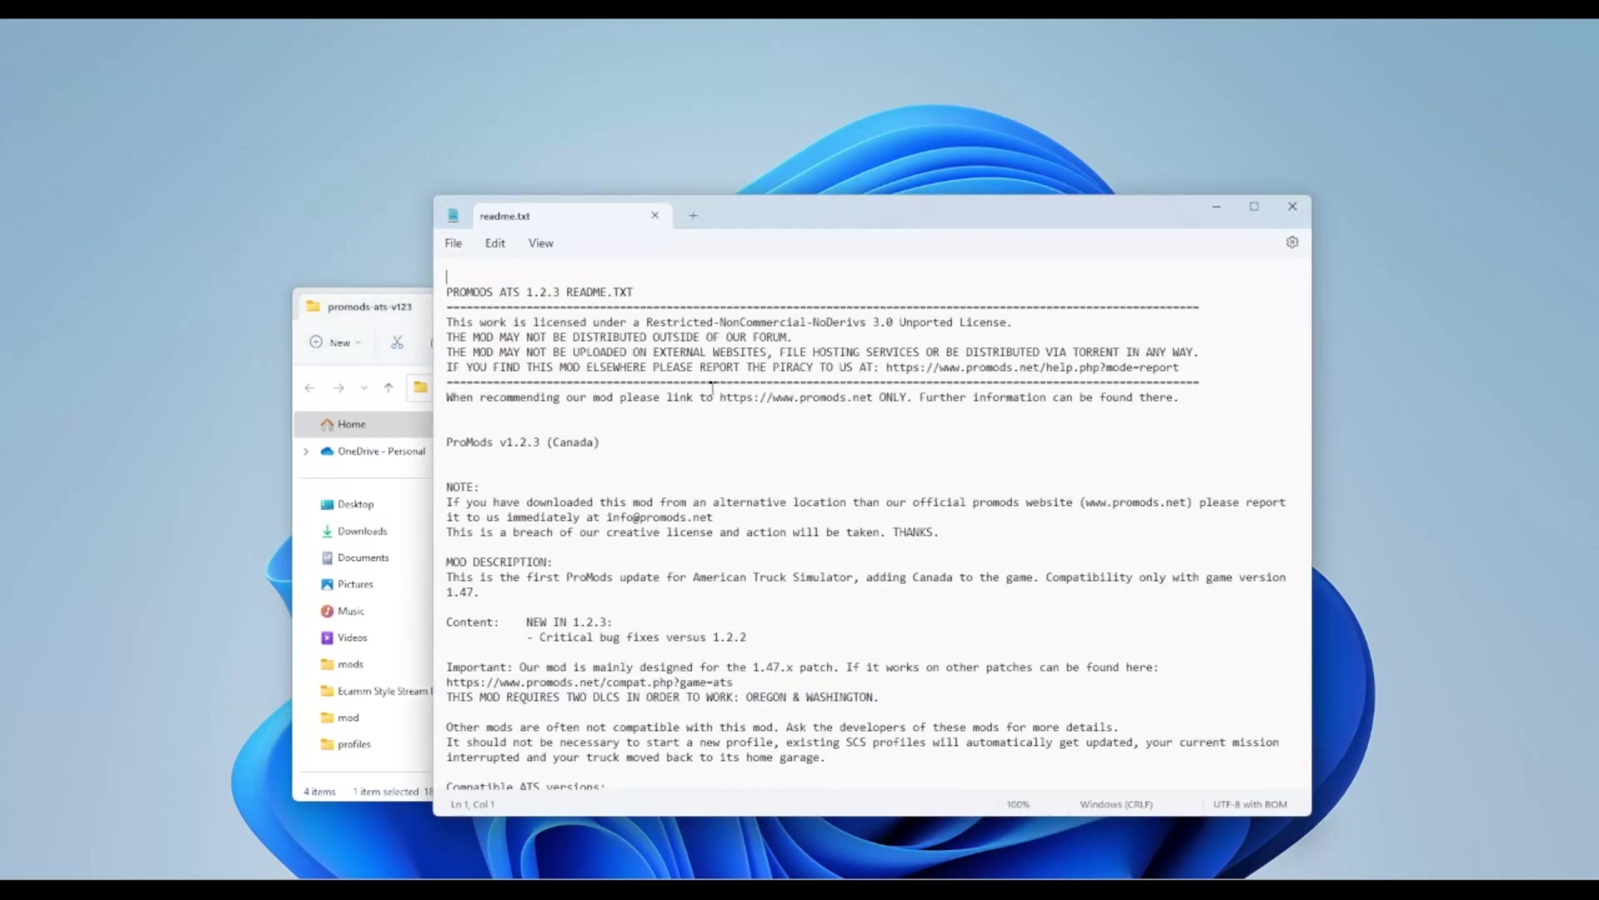
scroll(764, 582, "down", 8)
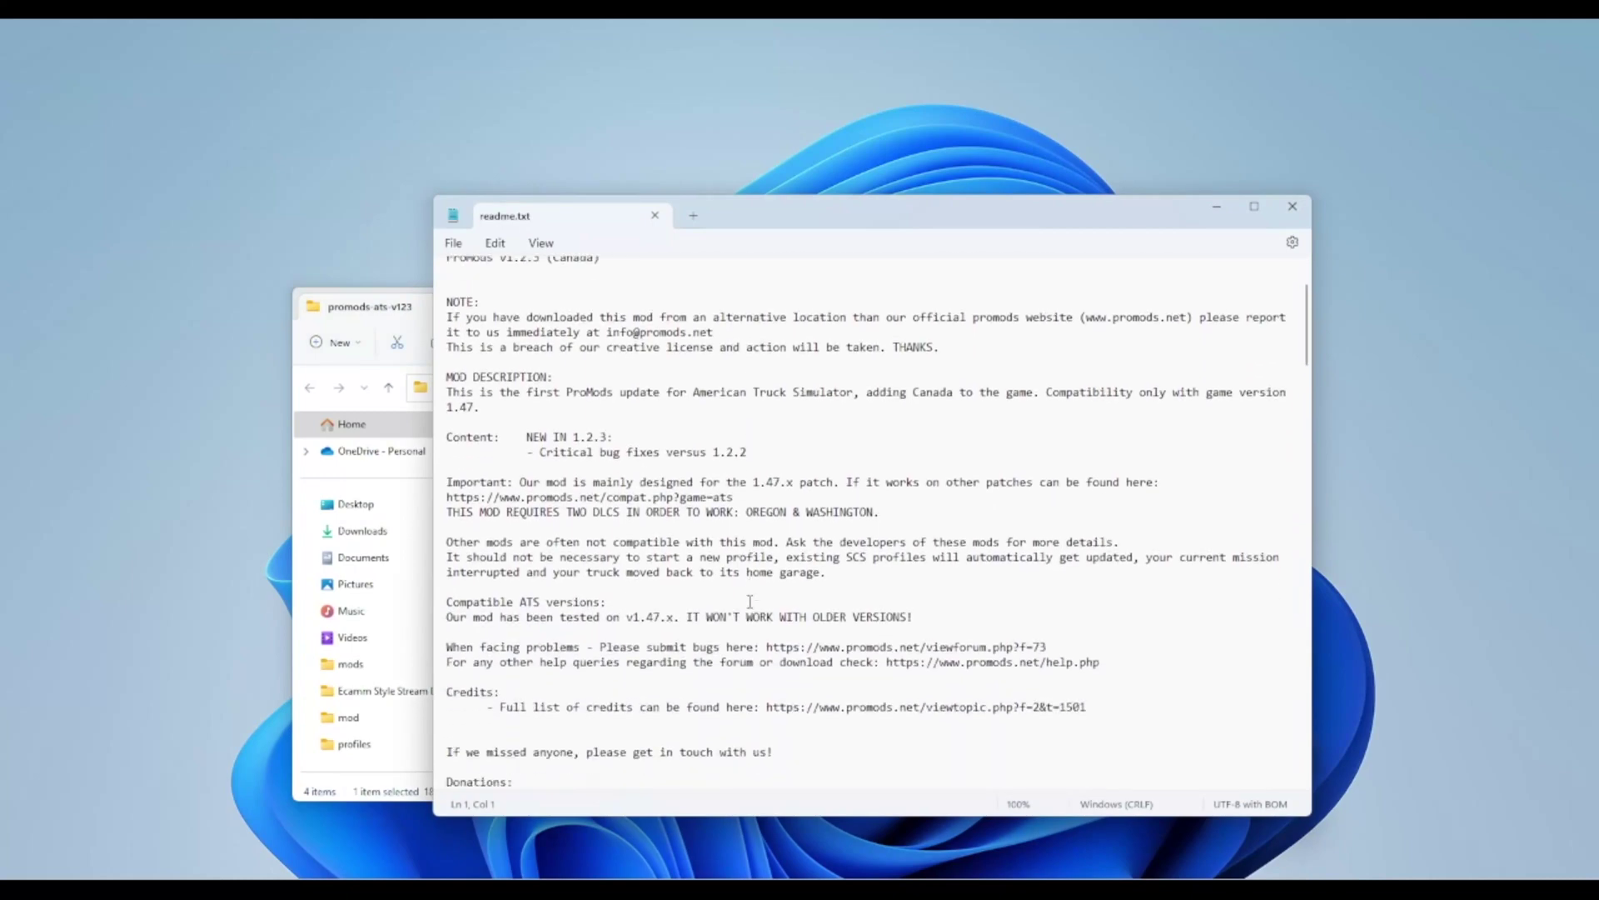
scroll(751, 600, "up", 5)
scroll(750, 599, "up", 3)
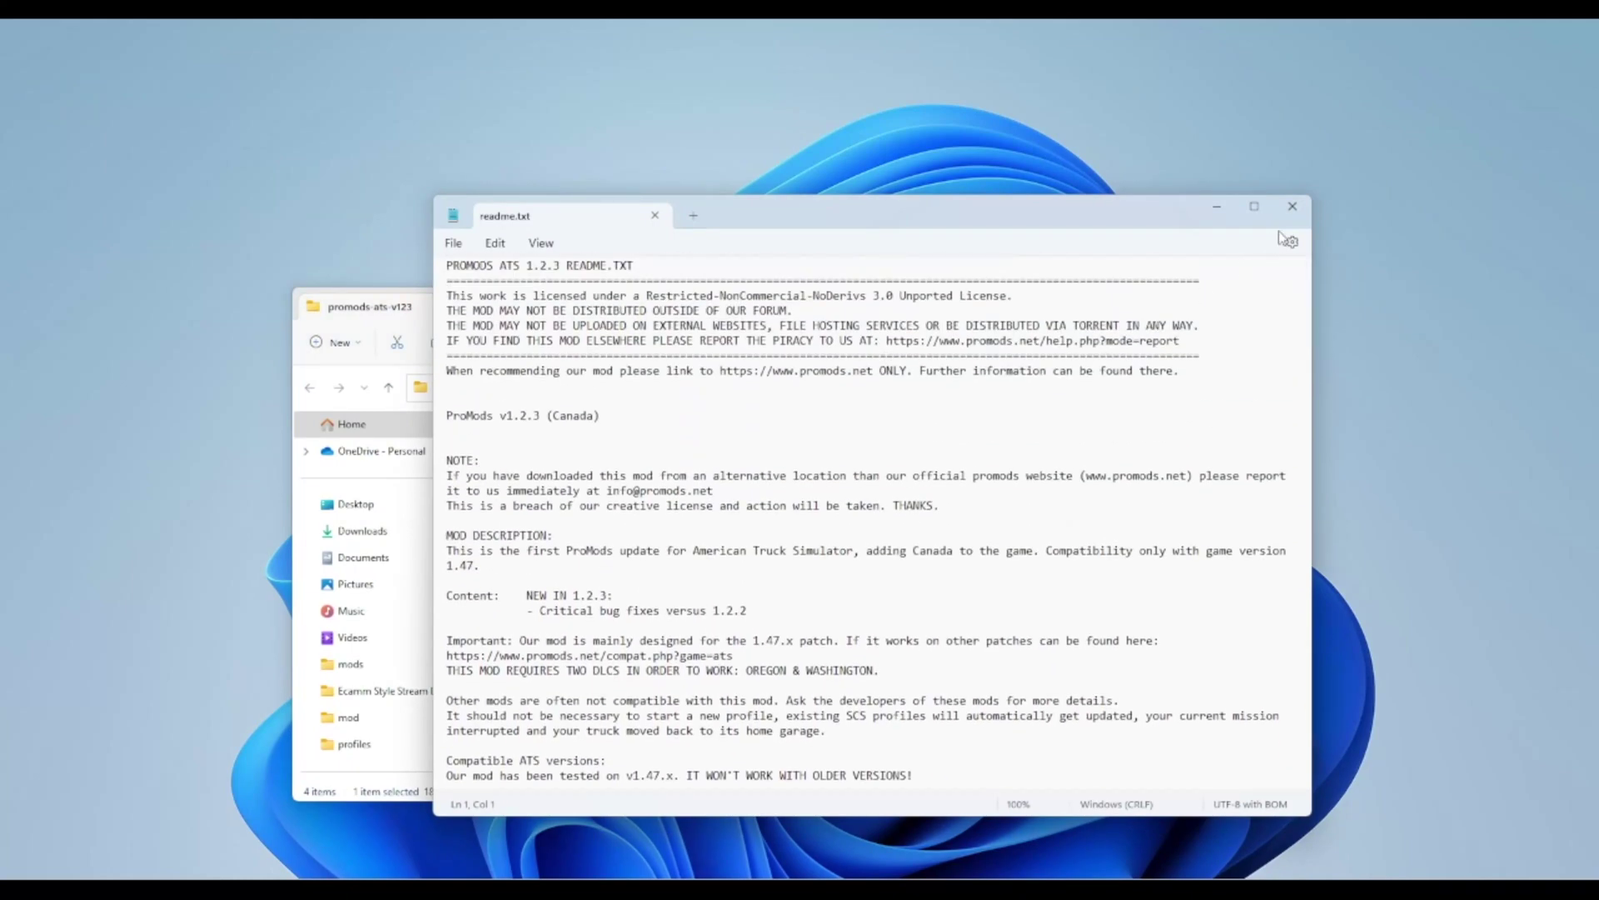
left_click(1292, 208)
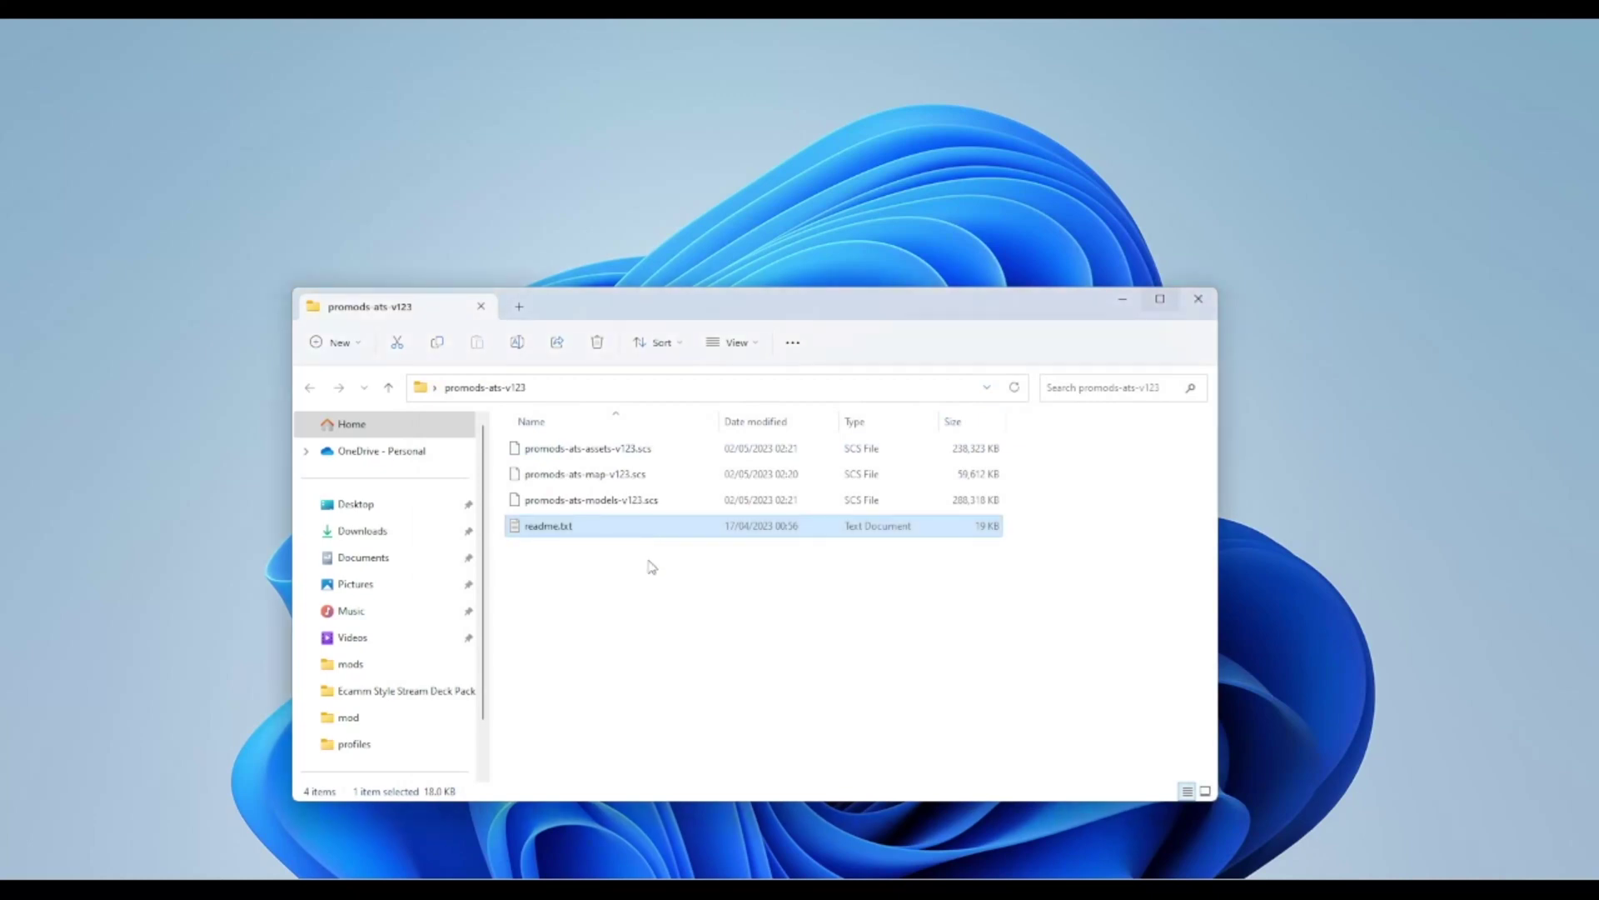
key("Delete")
left_click_drag(630, 581, 956, 233)
Step: Drop the three .scs files on the desktop and delete the extracted folder and .7z archive
left_click(1197, 298)
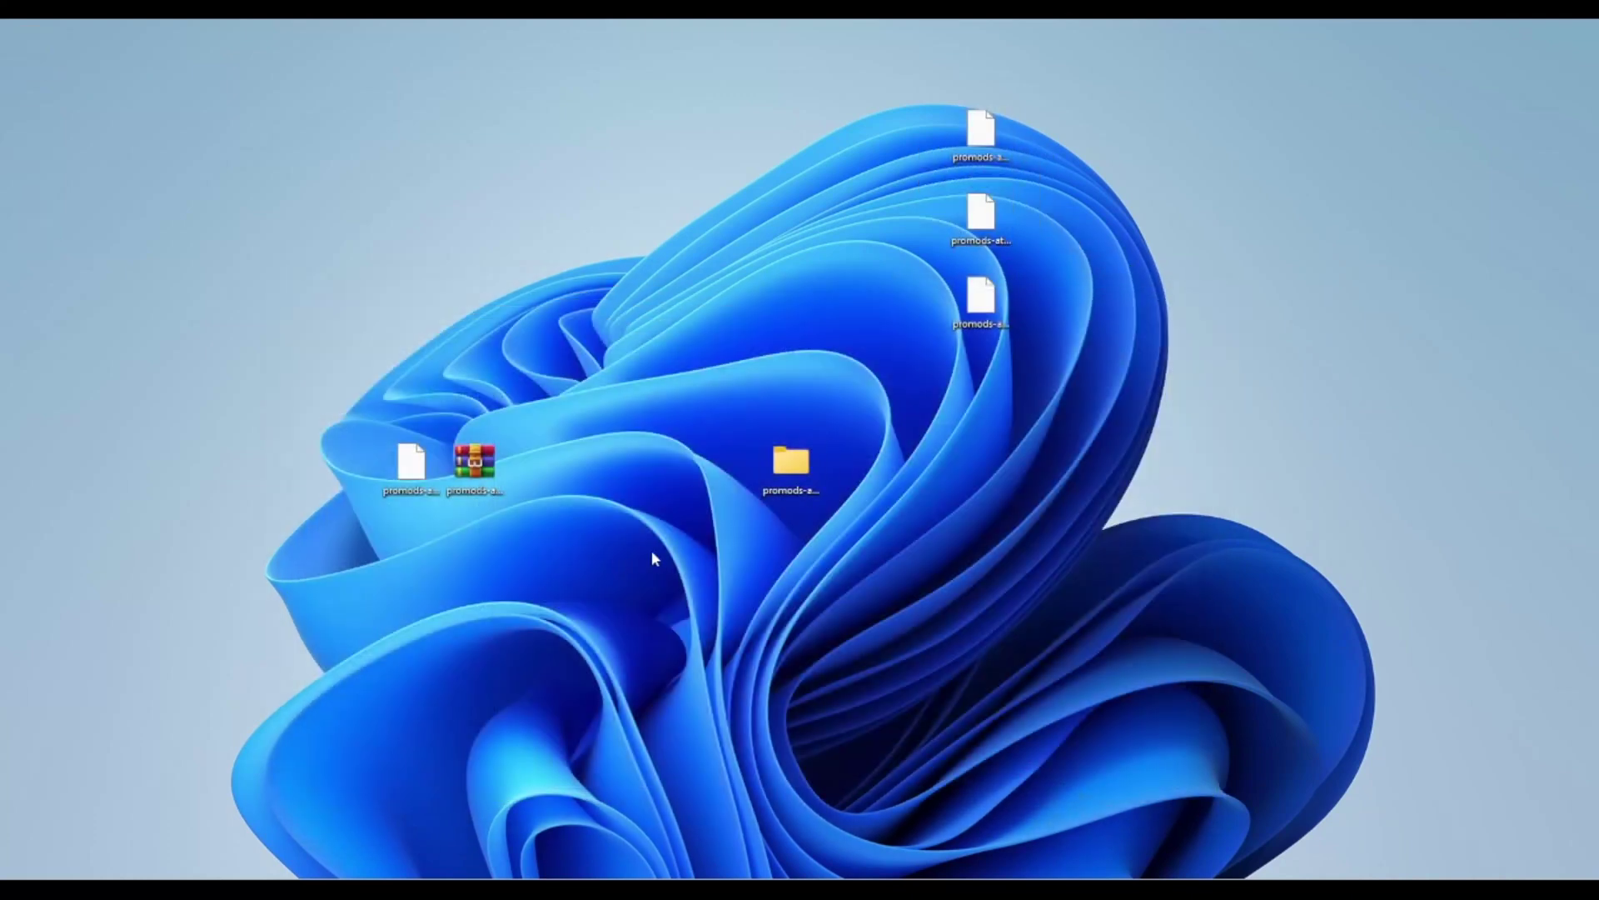
left_click_drag(913, 554, 473, 393)
key("Delete")
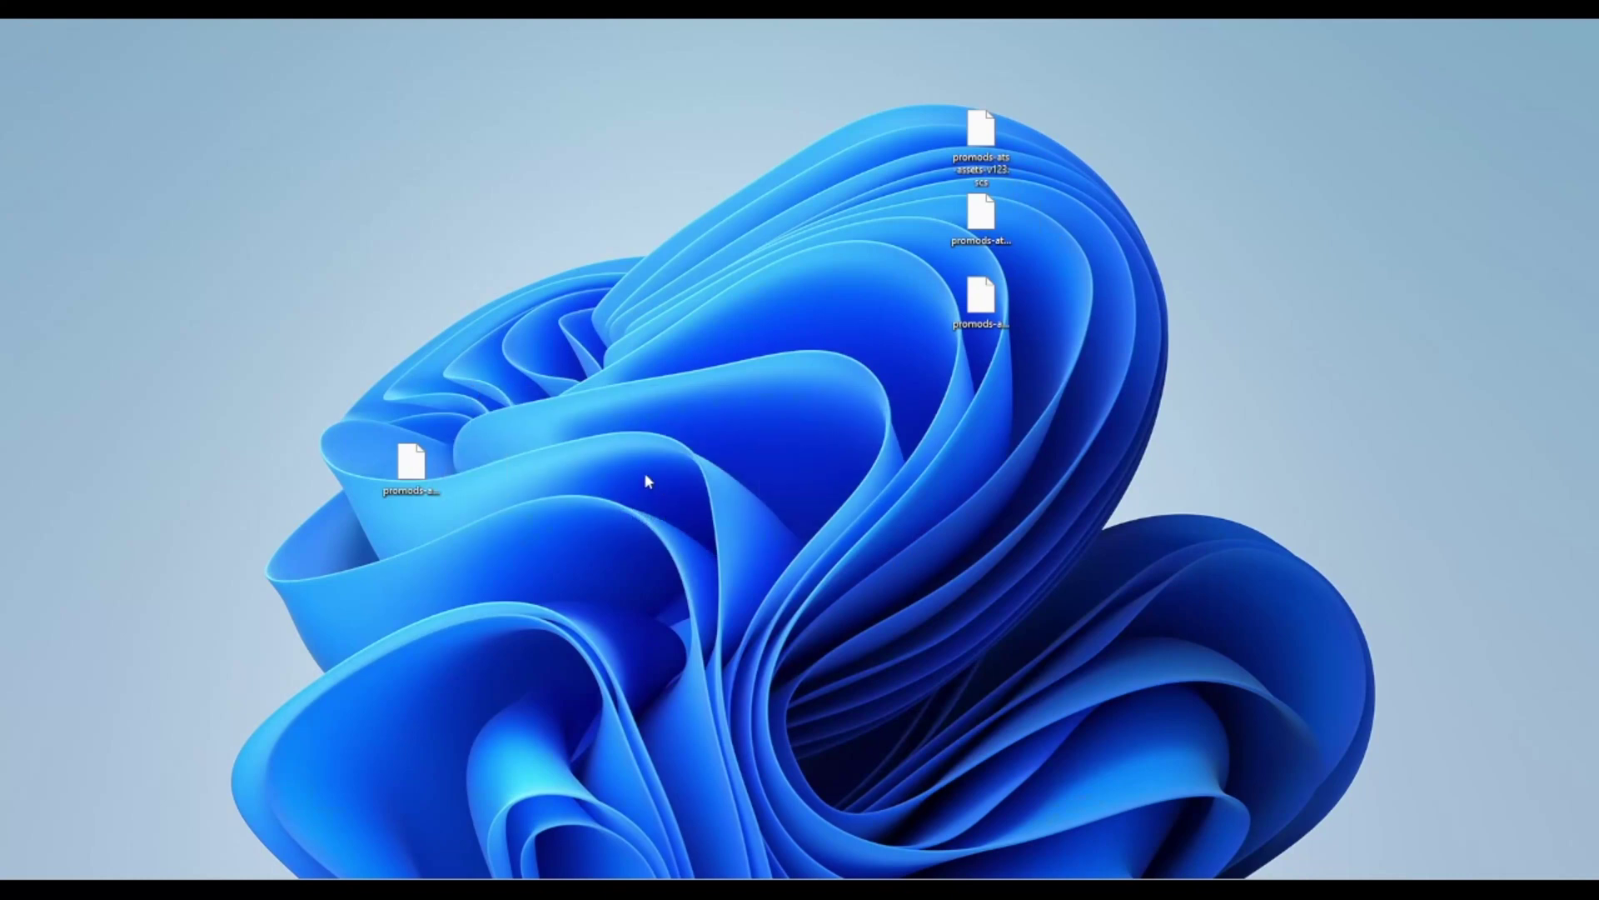
Step: Group the def file with the three .scs files on the desktop's left, then launch File Explorer
left_click_drag(411, 464, 981, 385)
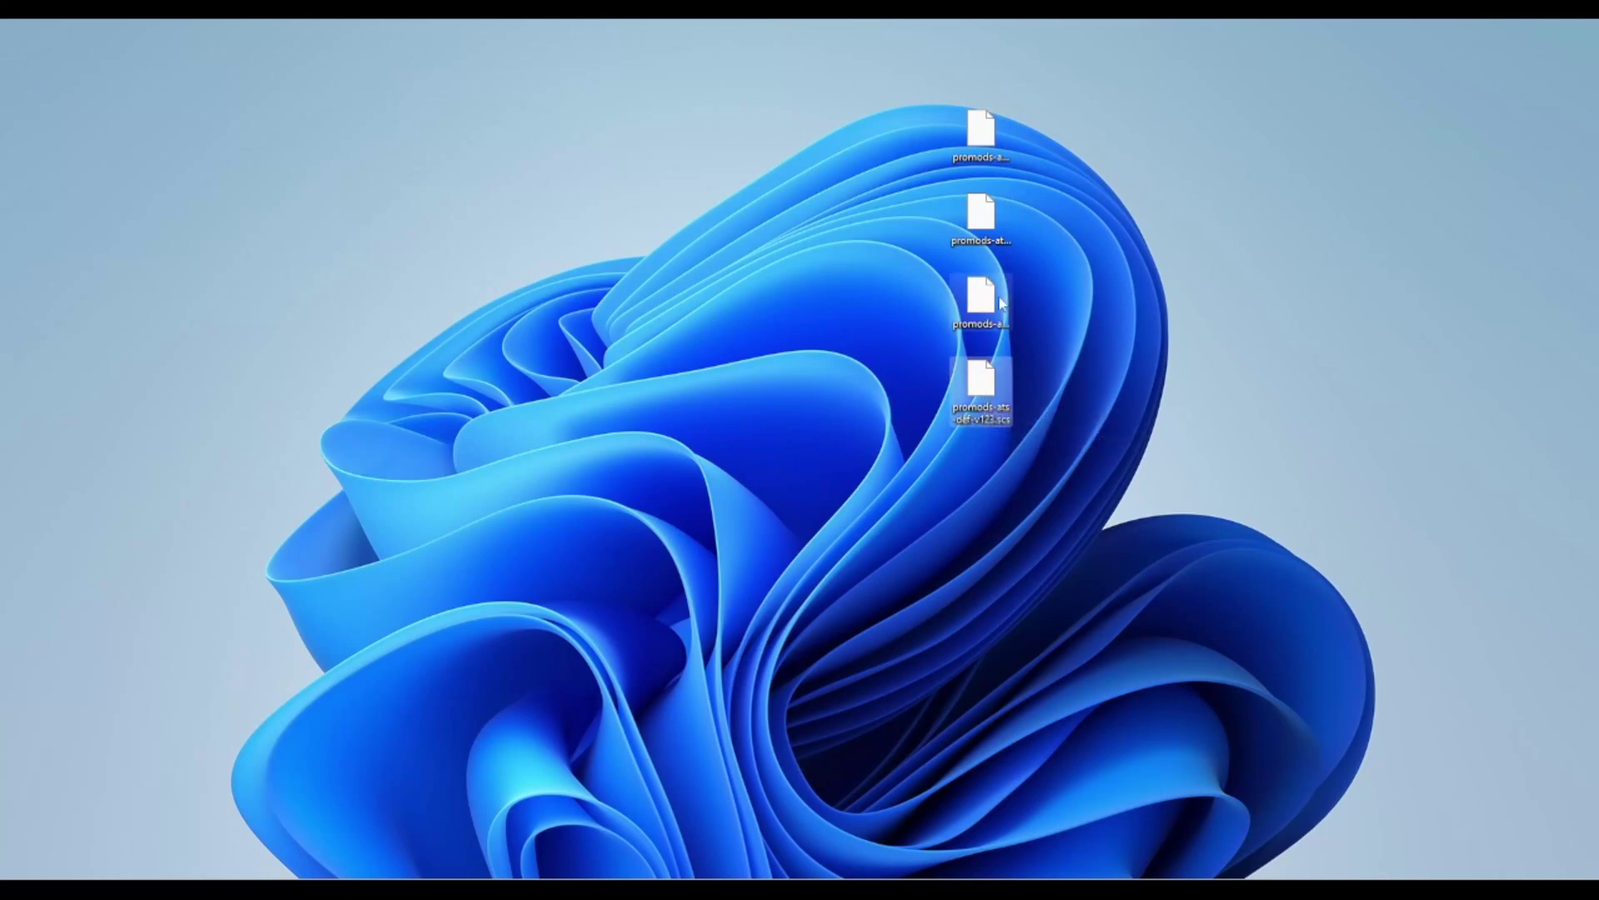
left_click_drag(928, 96, 1096, 457)
mouse_move(981, 133)
left_mouse_down()
mouse_move(579, 239)
mouse_move(134, 295)
left_mouse_up()
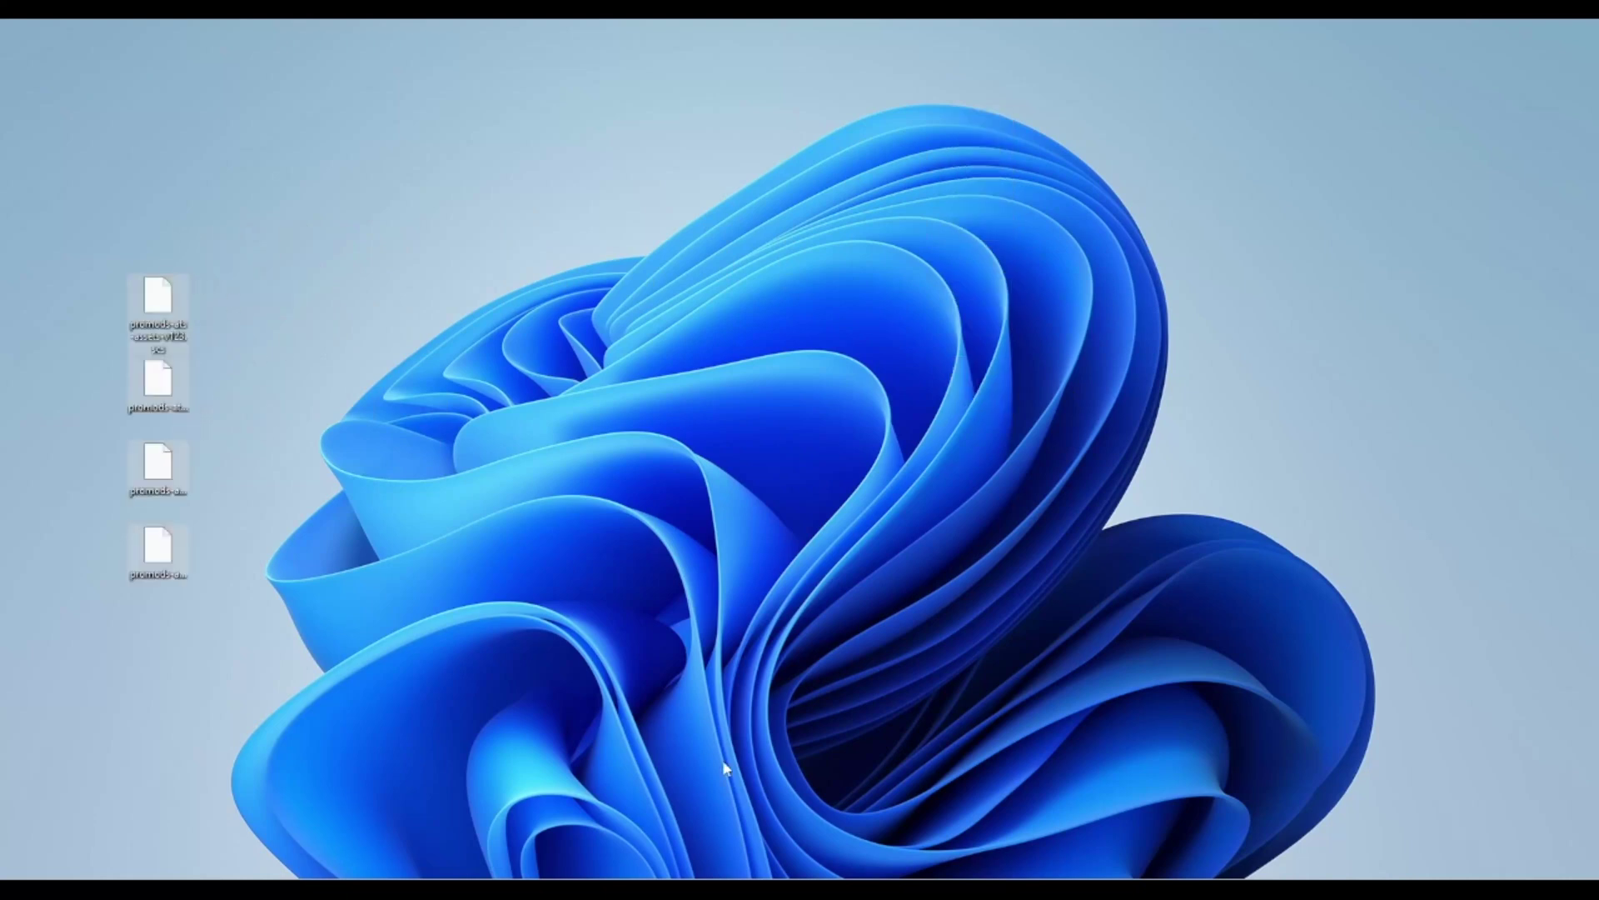
left_click(776, 872)
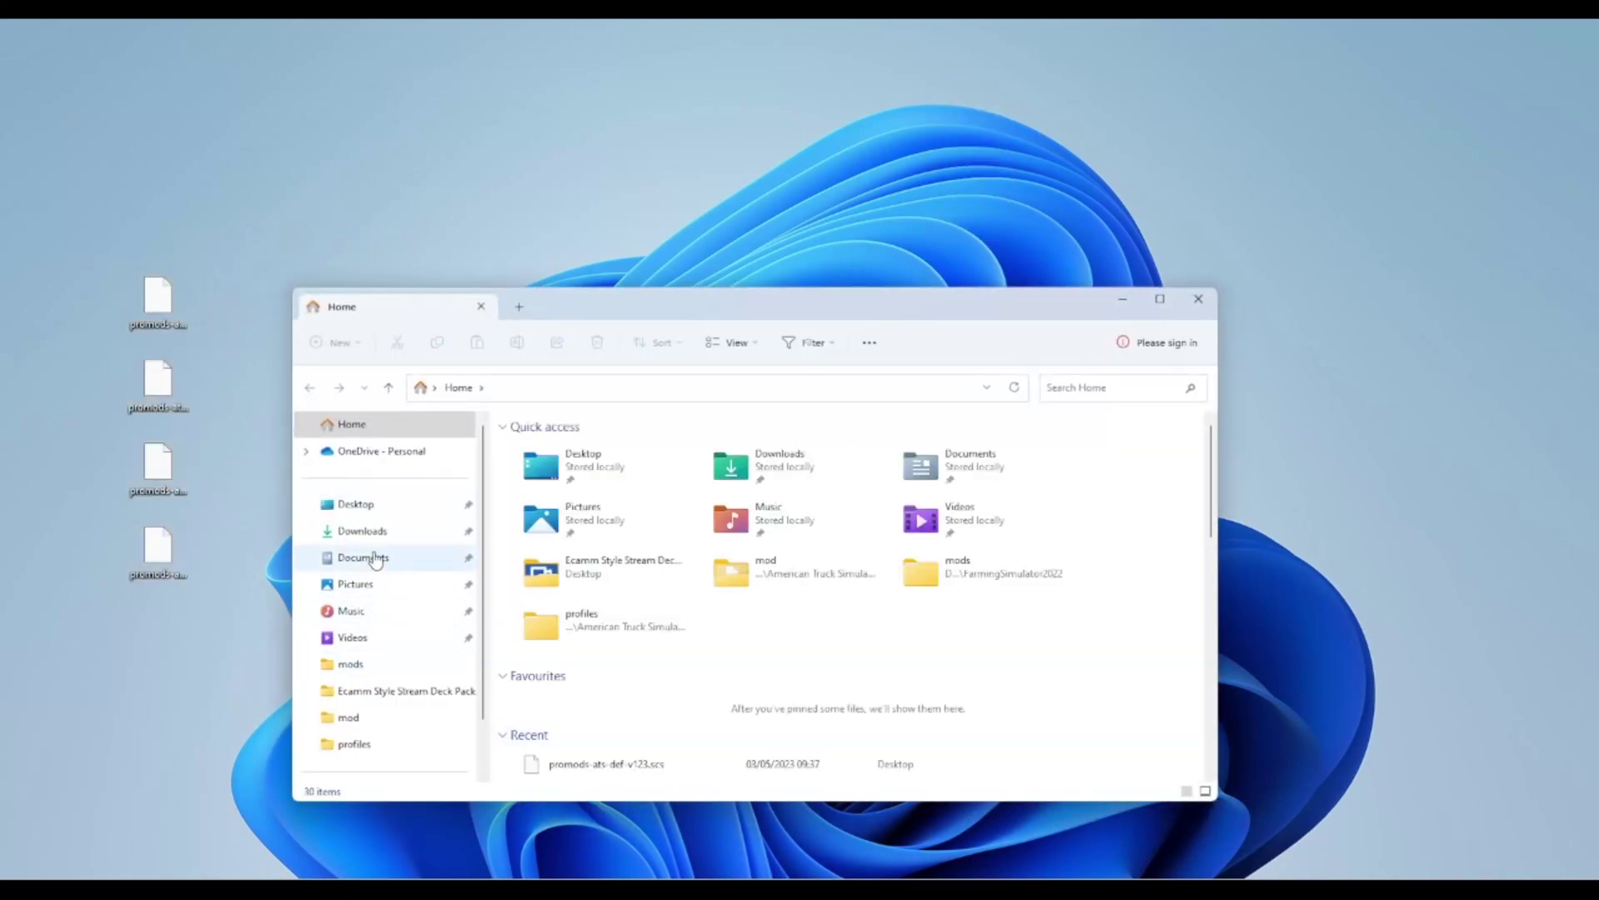
Step: Move the four ProMods .scs files into Documents > American Truck Simulator > mod and close it
left_click(376, 558)
double_click(568, 459)
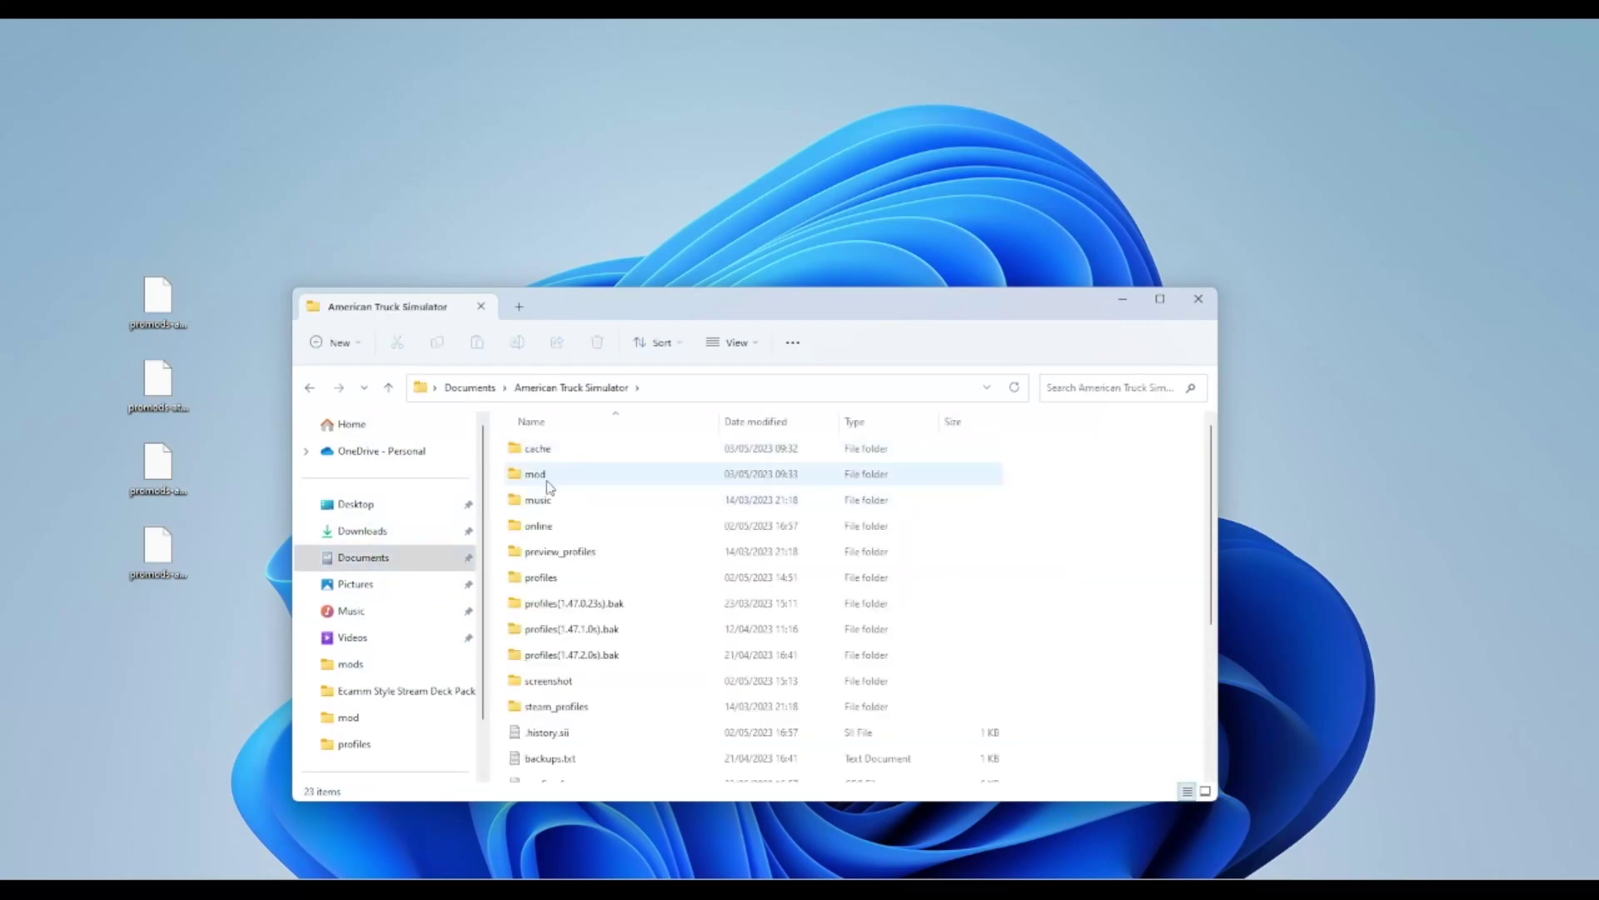
double_click(549, 475)
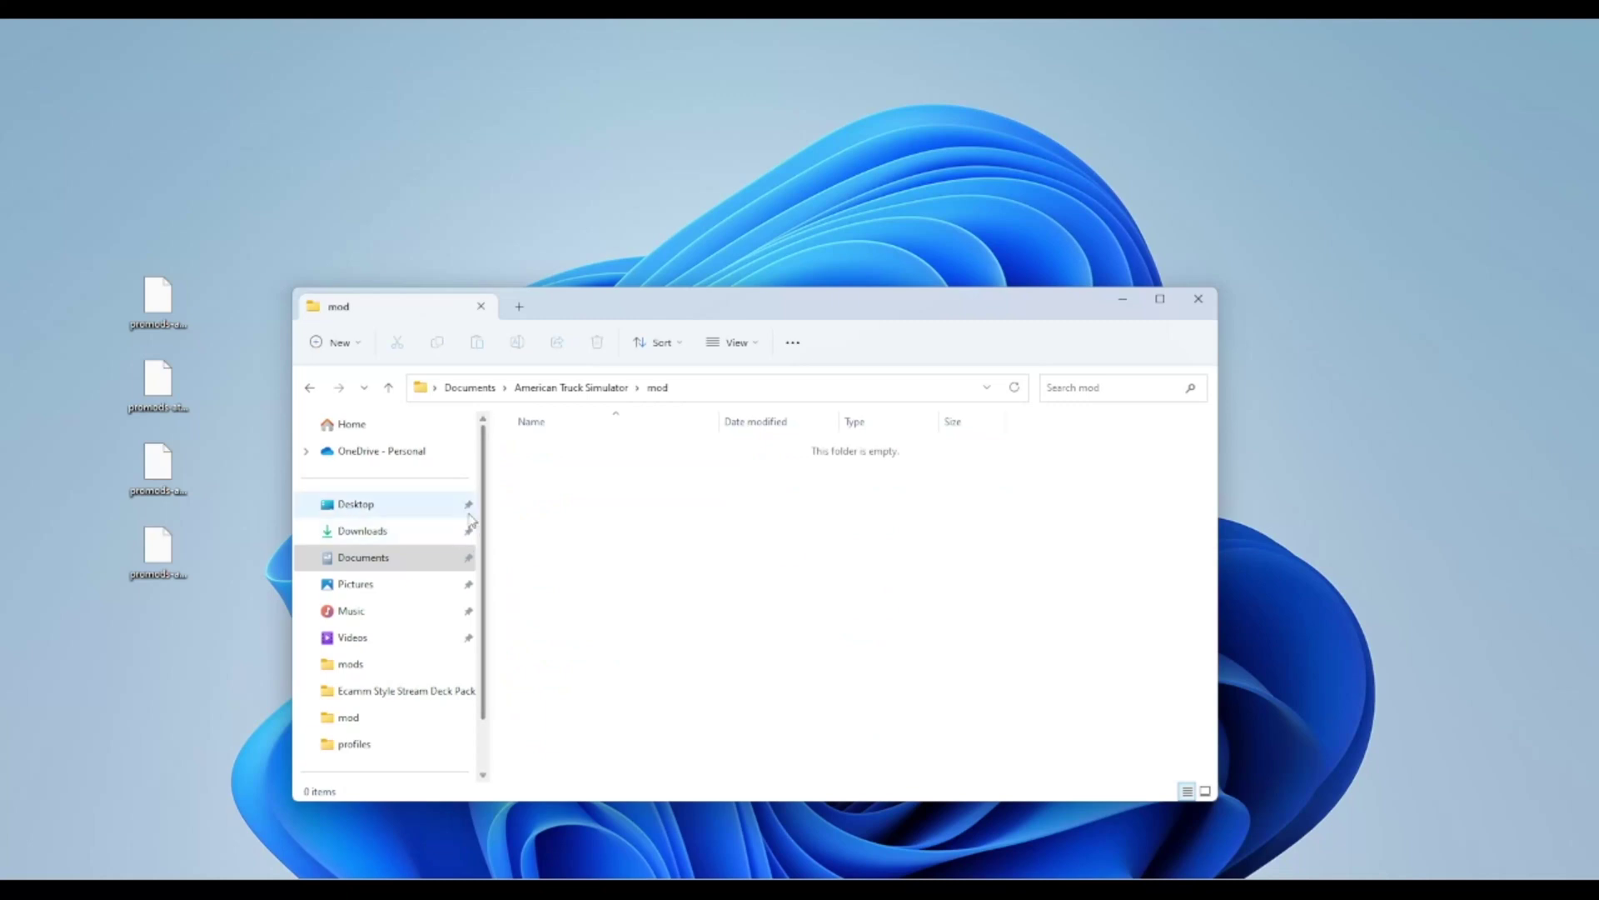
left_click_drag(131, 219, 250, 616)
left_click_drag(162, 322, 607, 517)
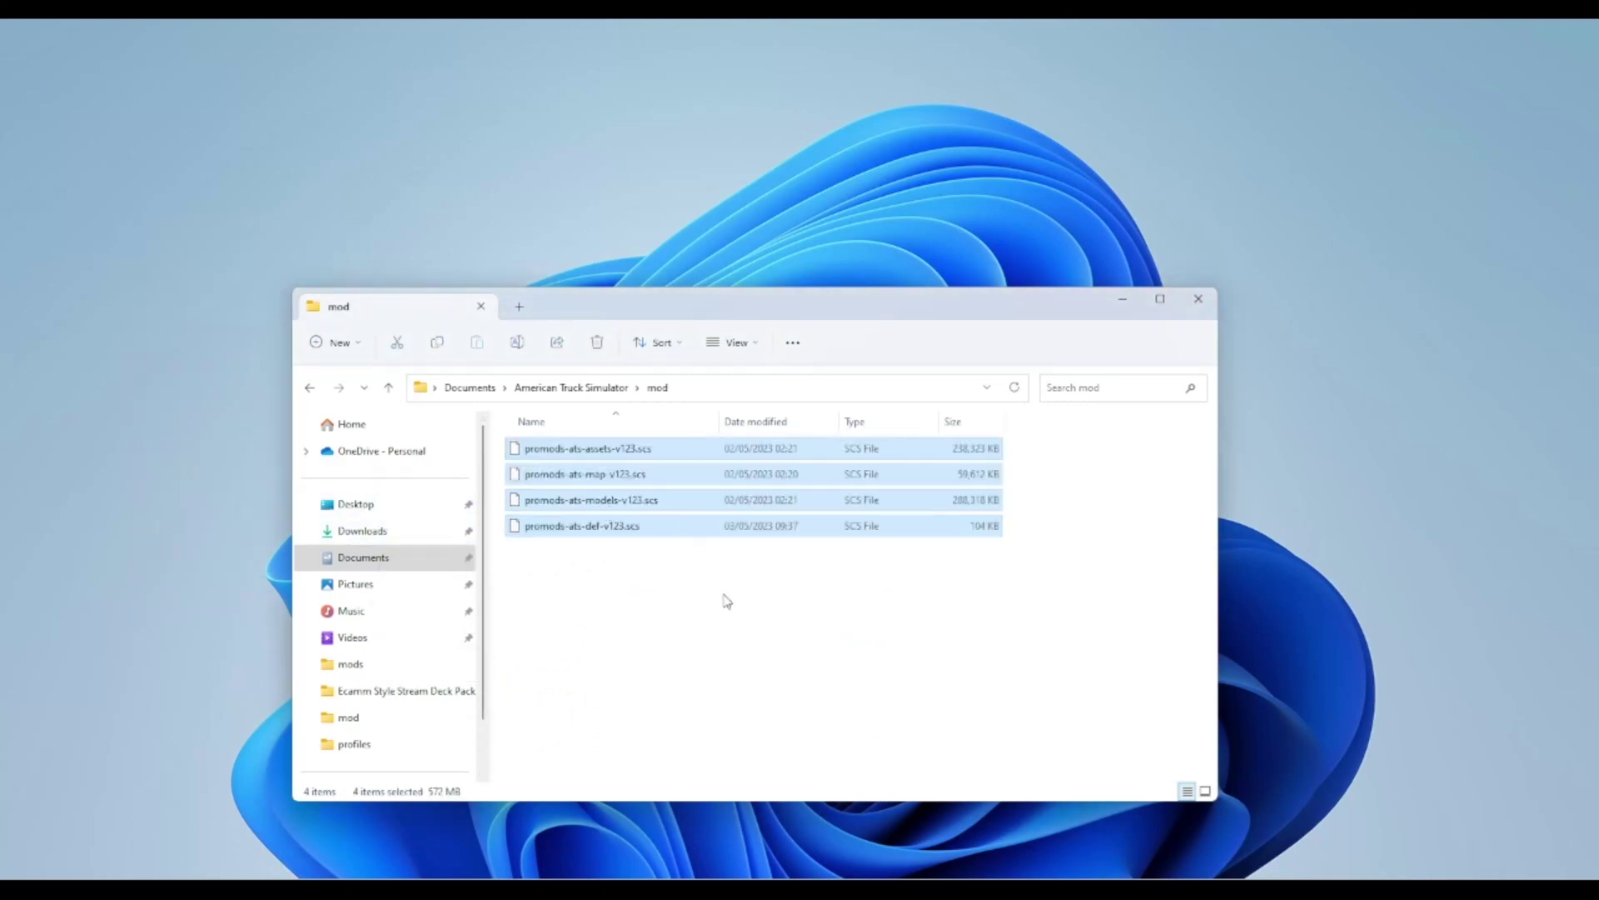
left_click(1197, 298)
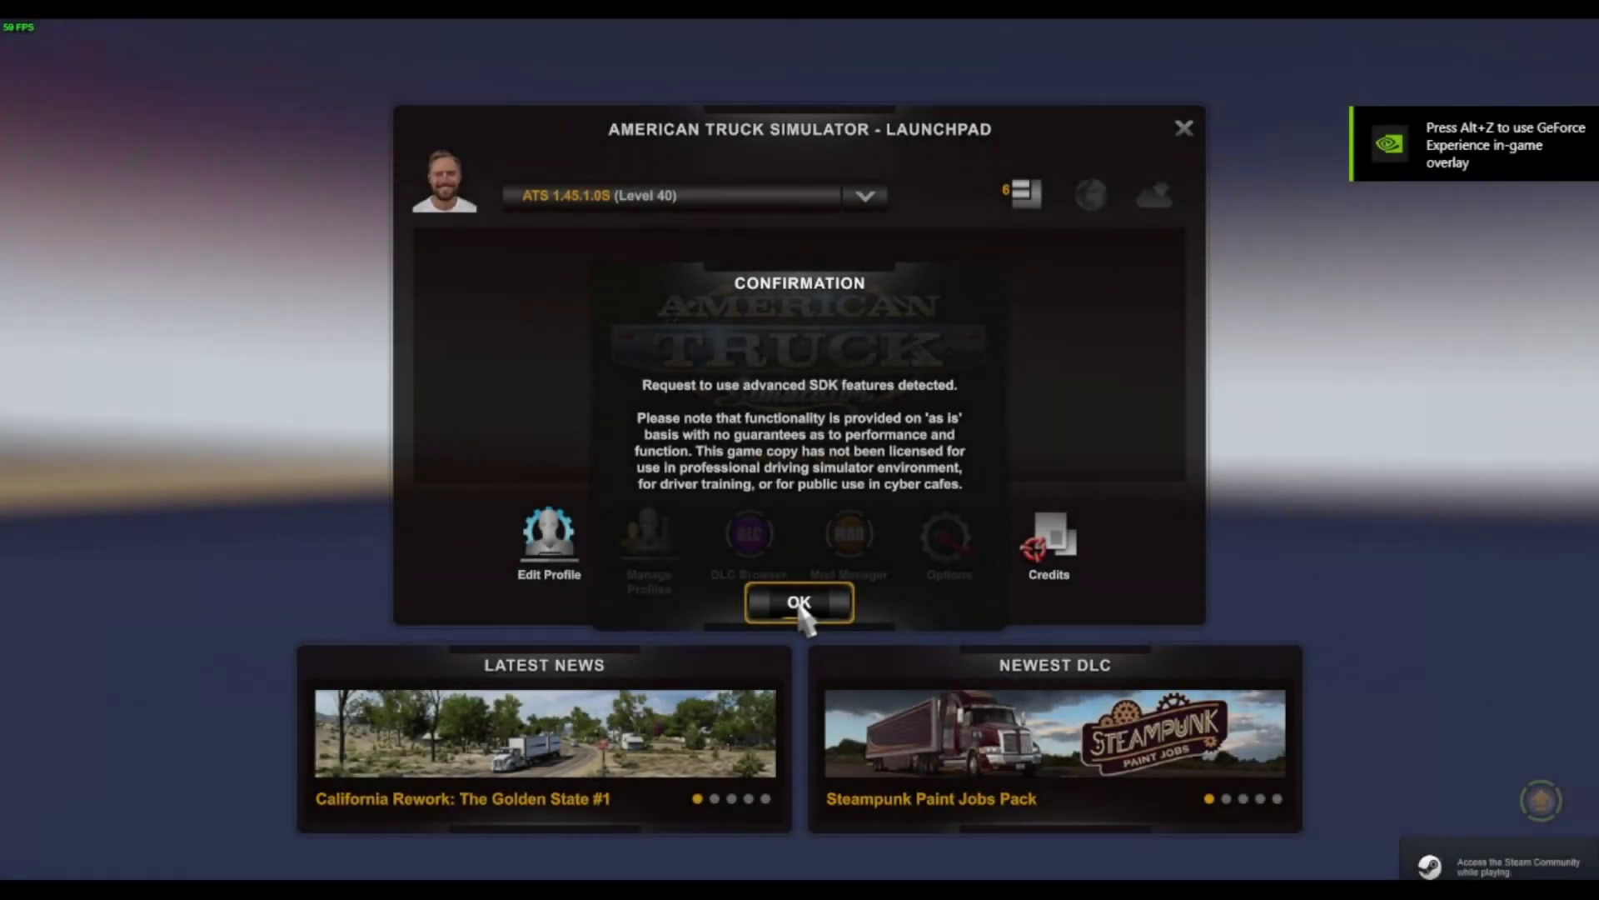
Step: Accept the SDK features warning, keep the Level 40 profile, and go to Mod Manager
left_click(799, 606)
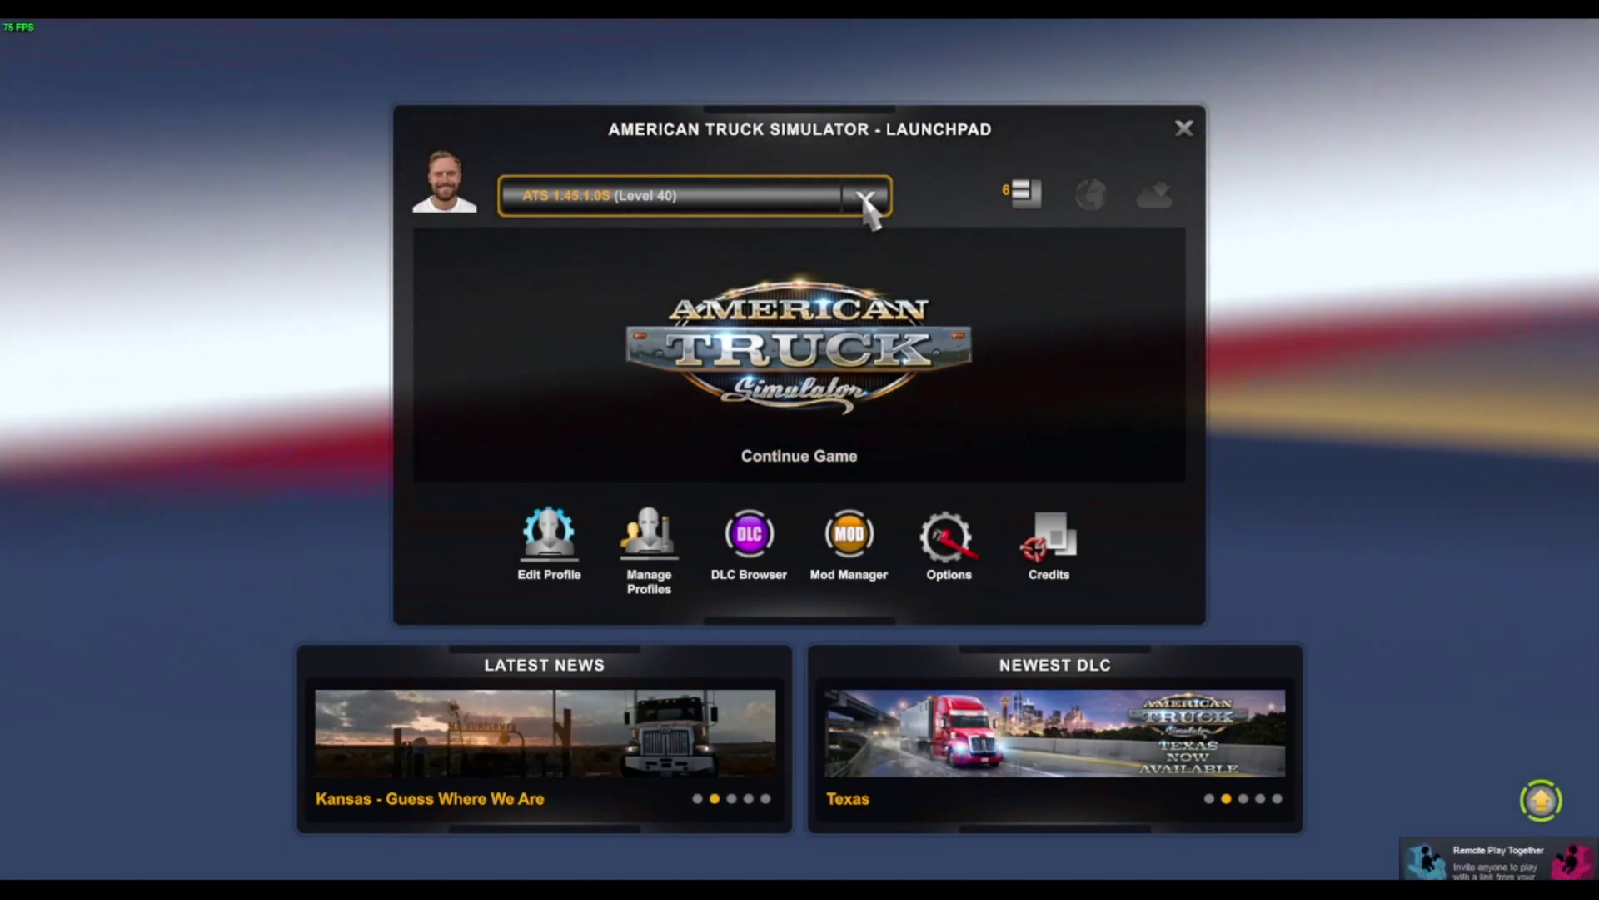
left_click(864, 200)
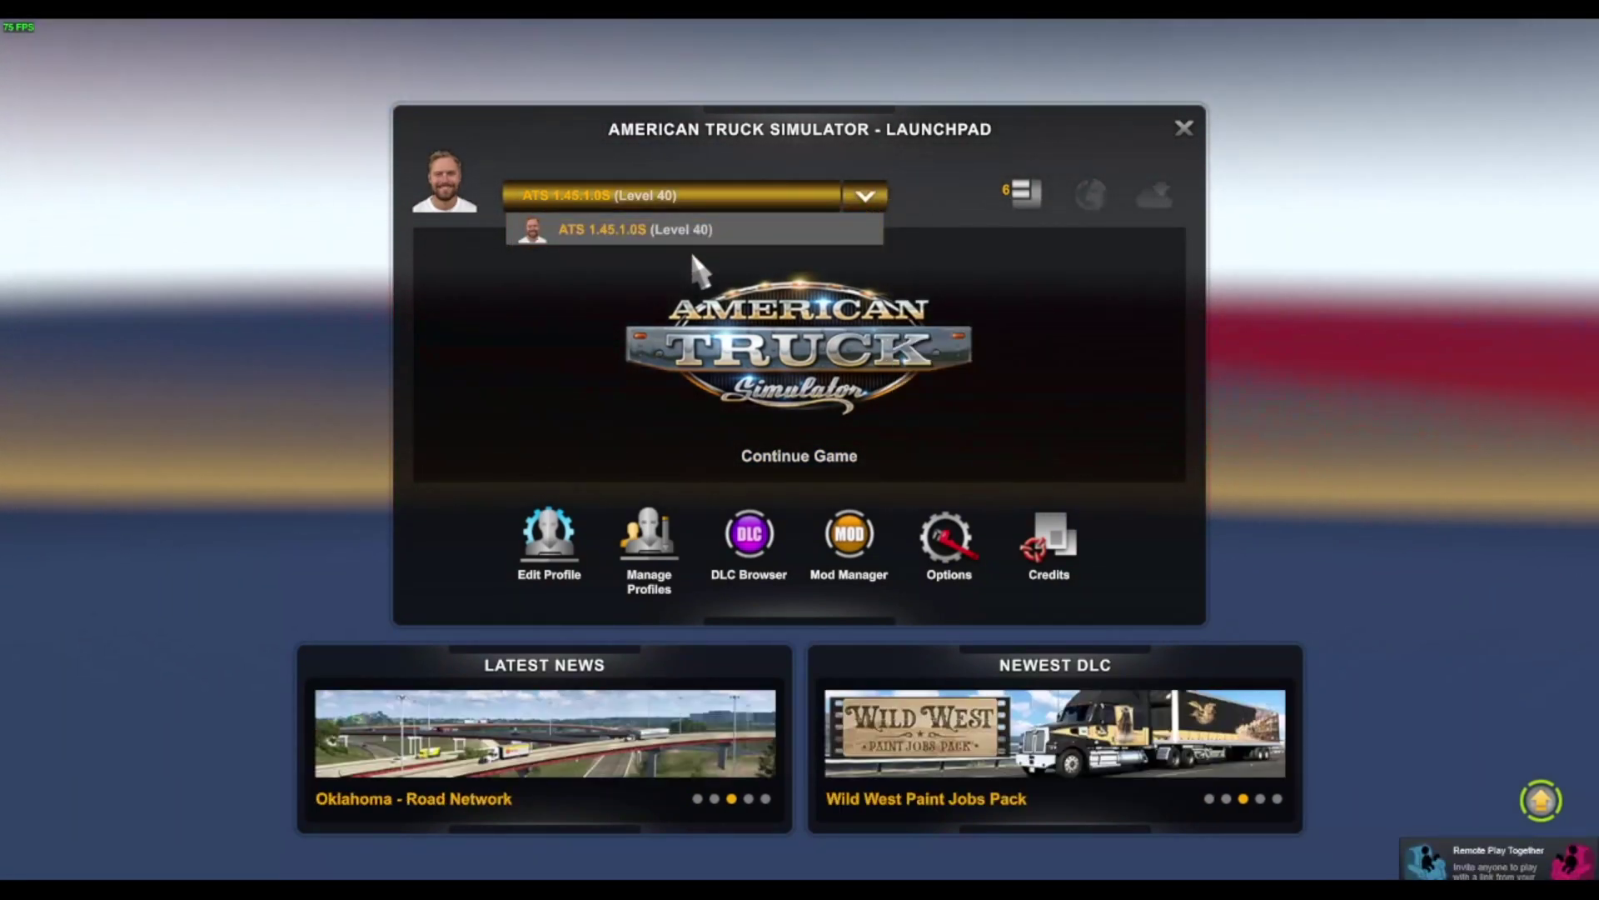
left_click(860, 530)
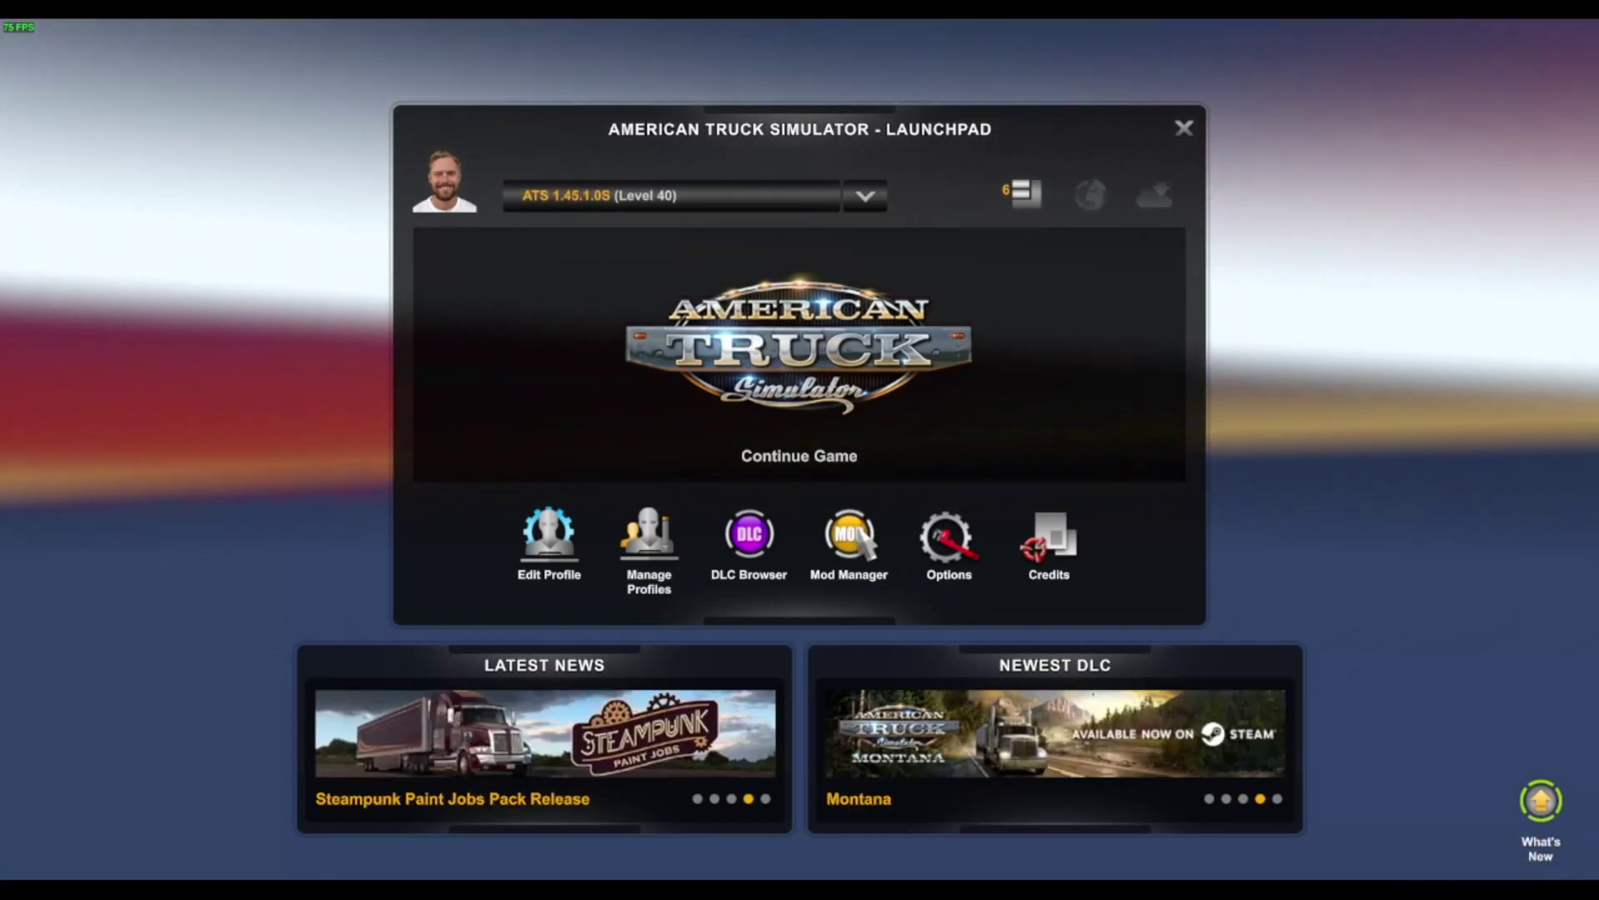
left_click(859, 529)
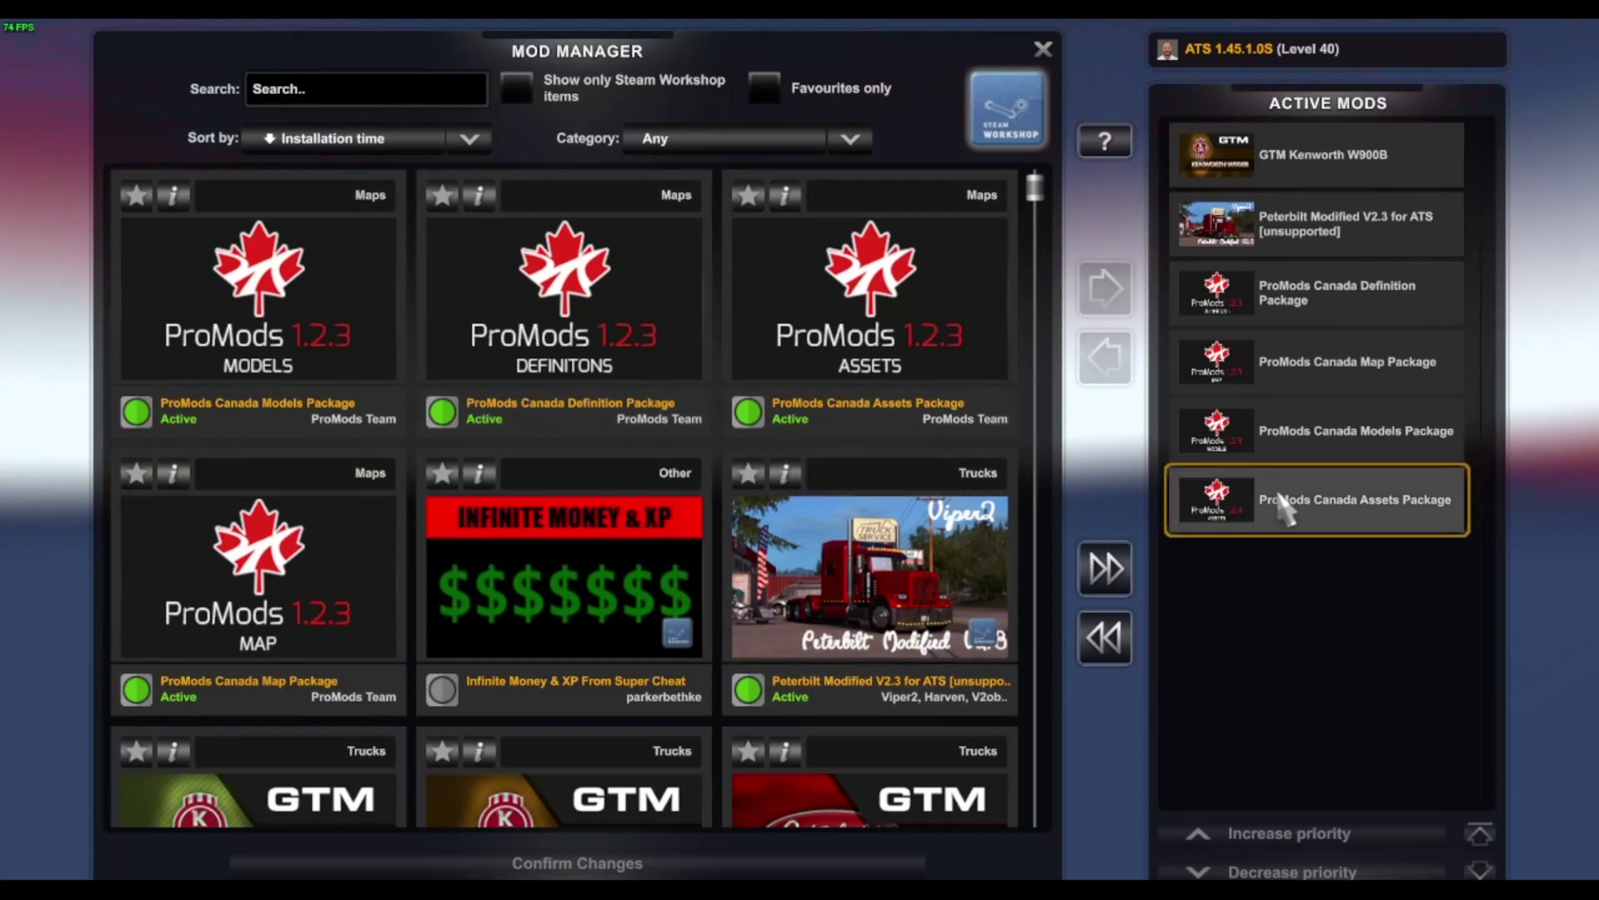
Step: Check the ProMods Canada Map Package is active, then exit Mod Manager confirming Yes
left_click(1287, 366)
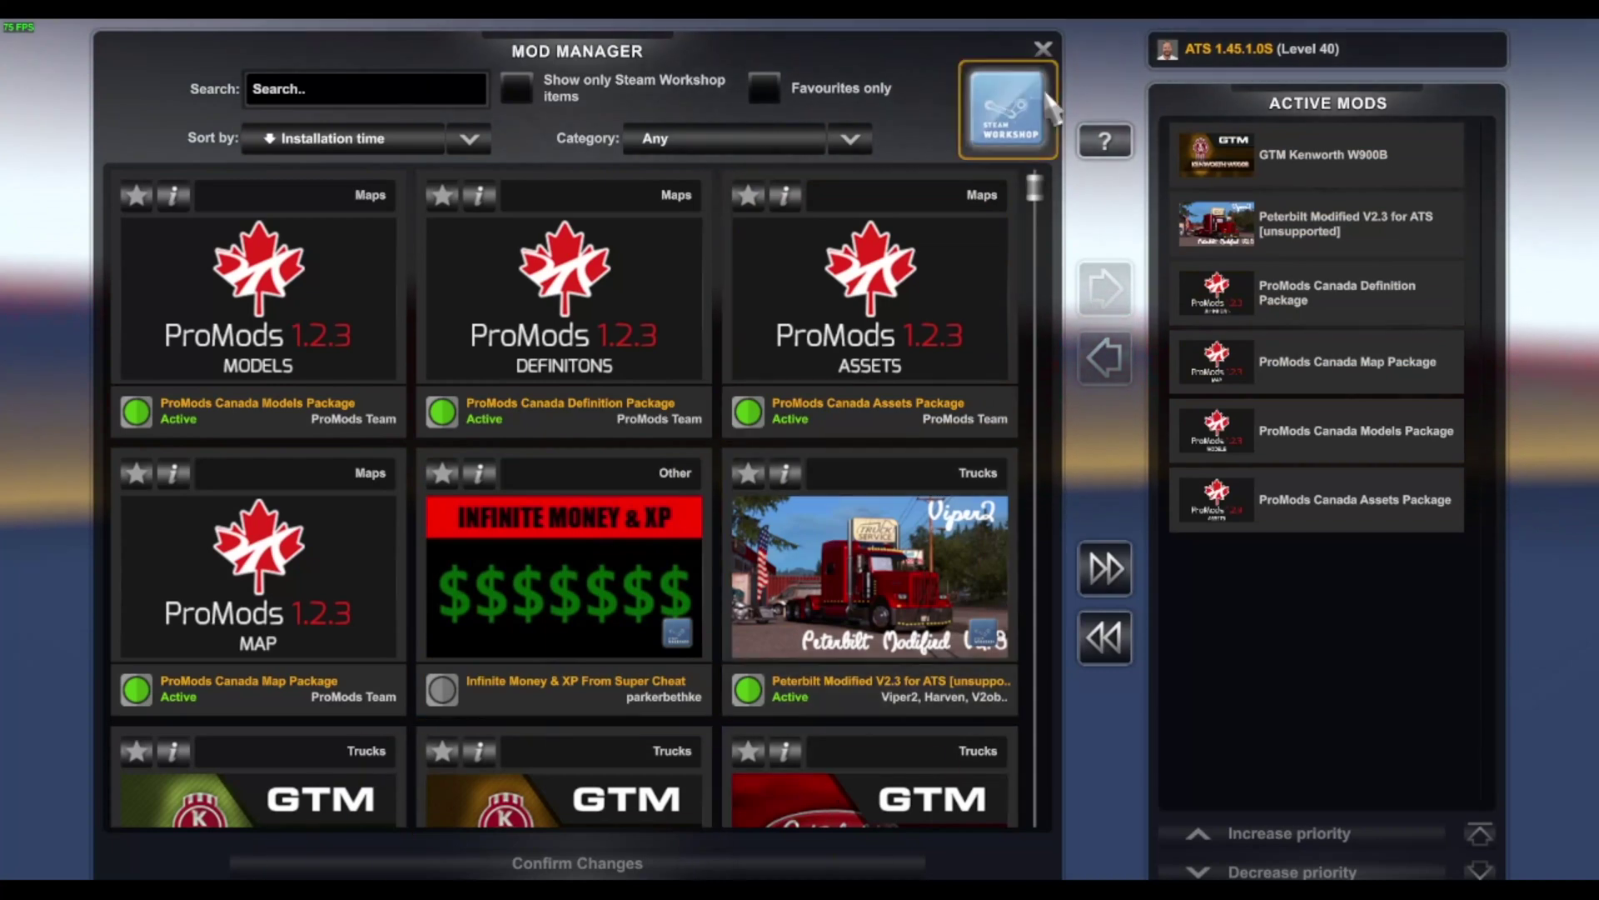
left_click(1045, 51)
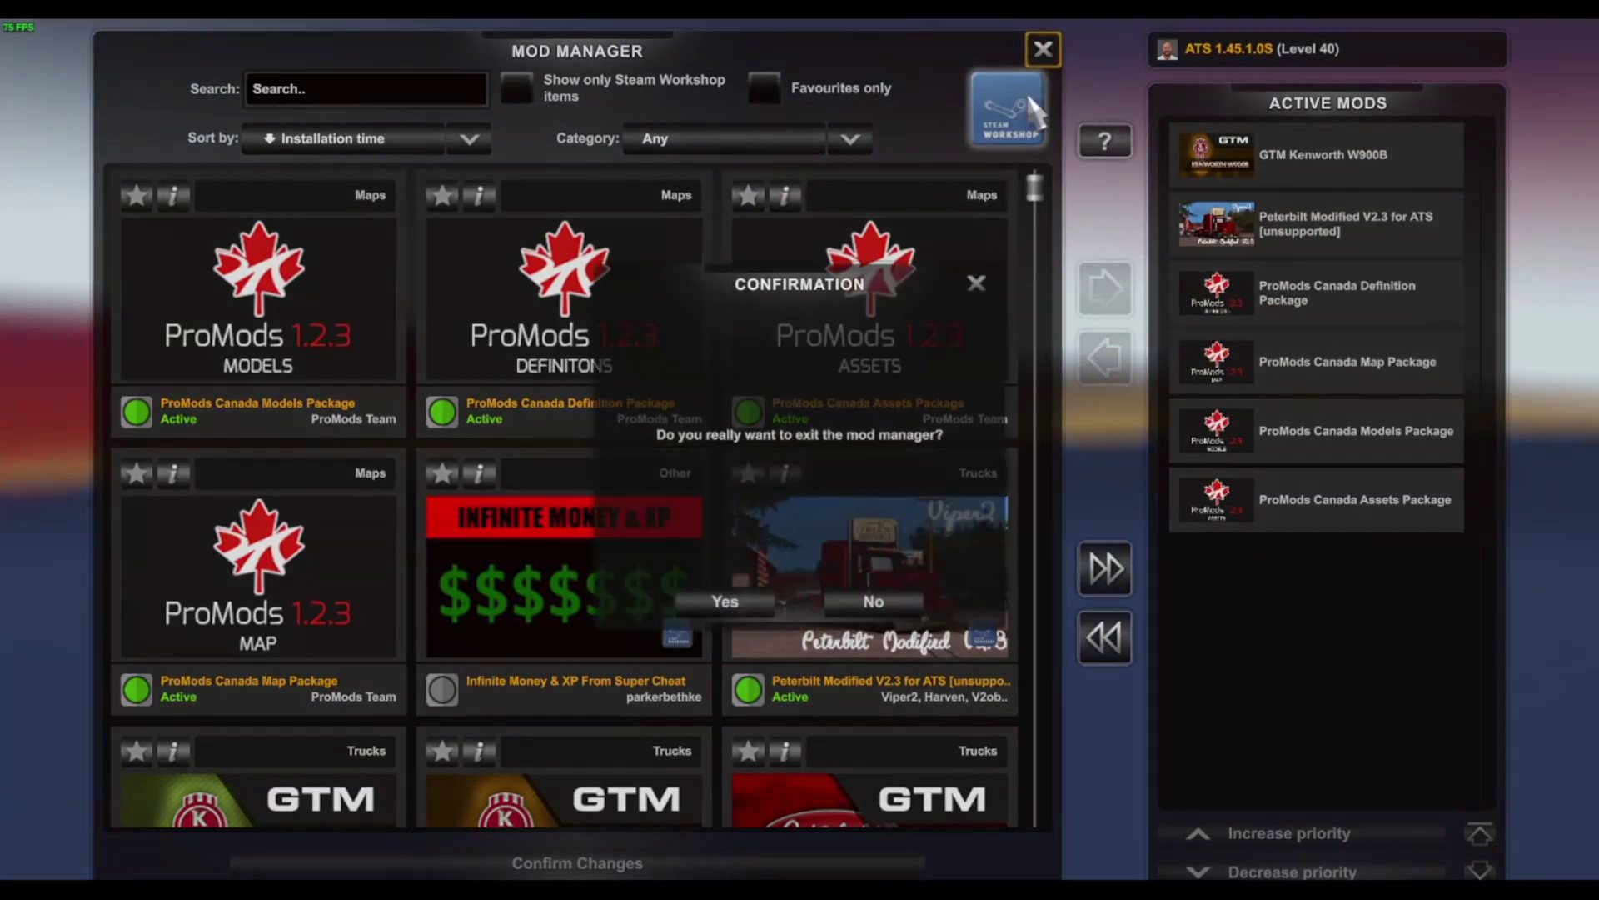
left_click(725, 601)
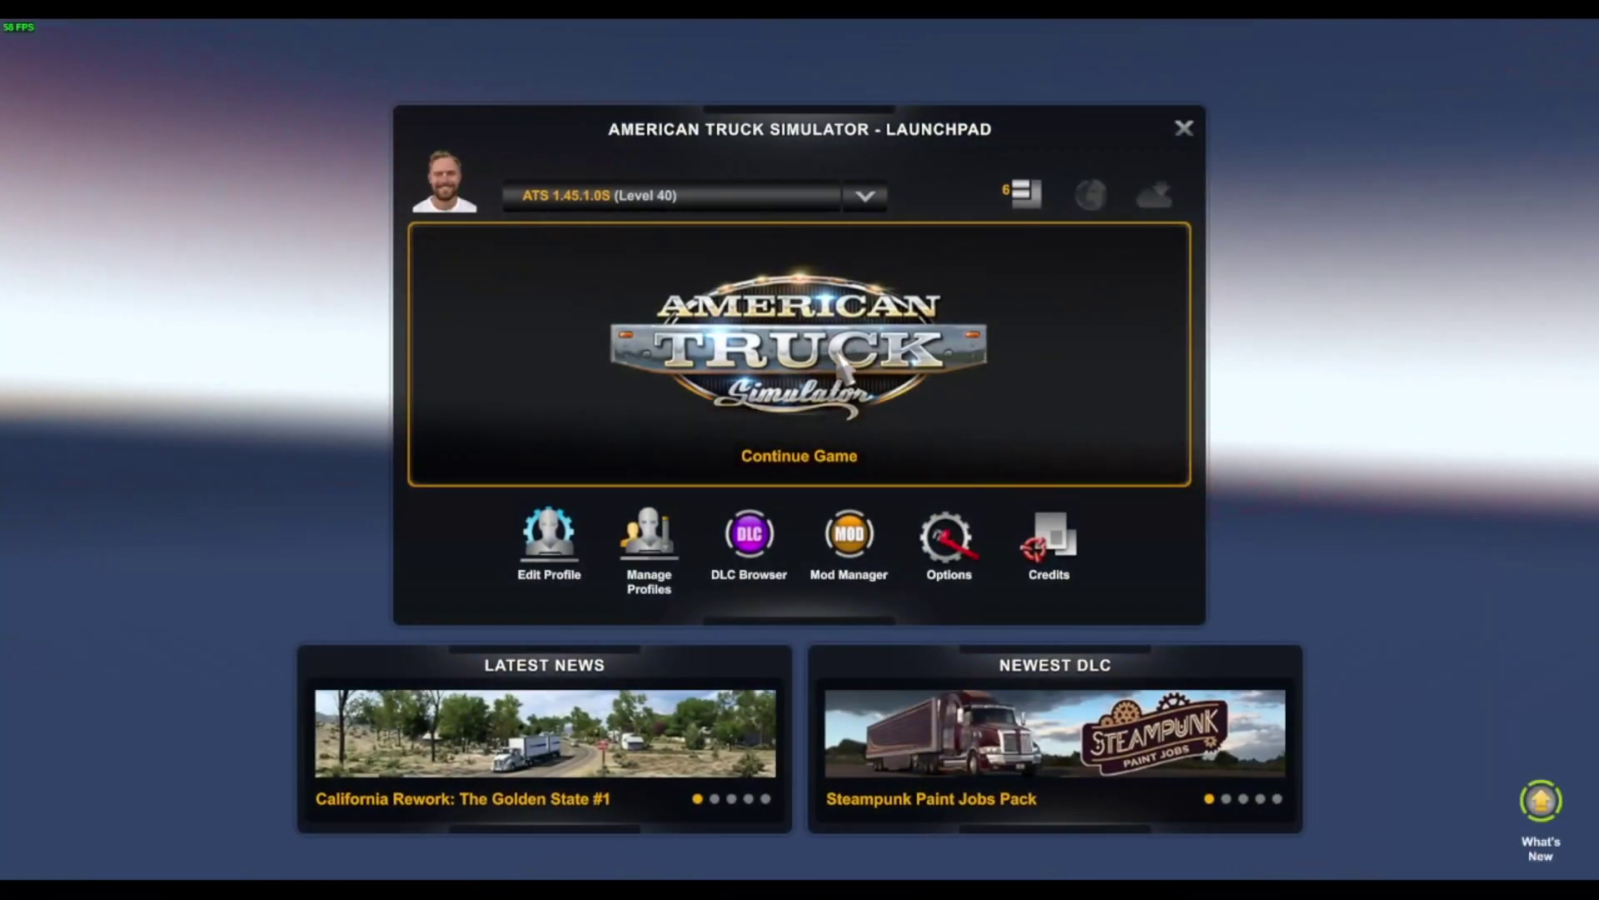
Step: Continue the saved Level 40 career and let the game load with the mods
left_click(840, 357)
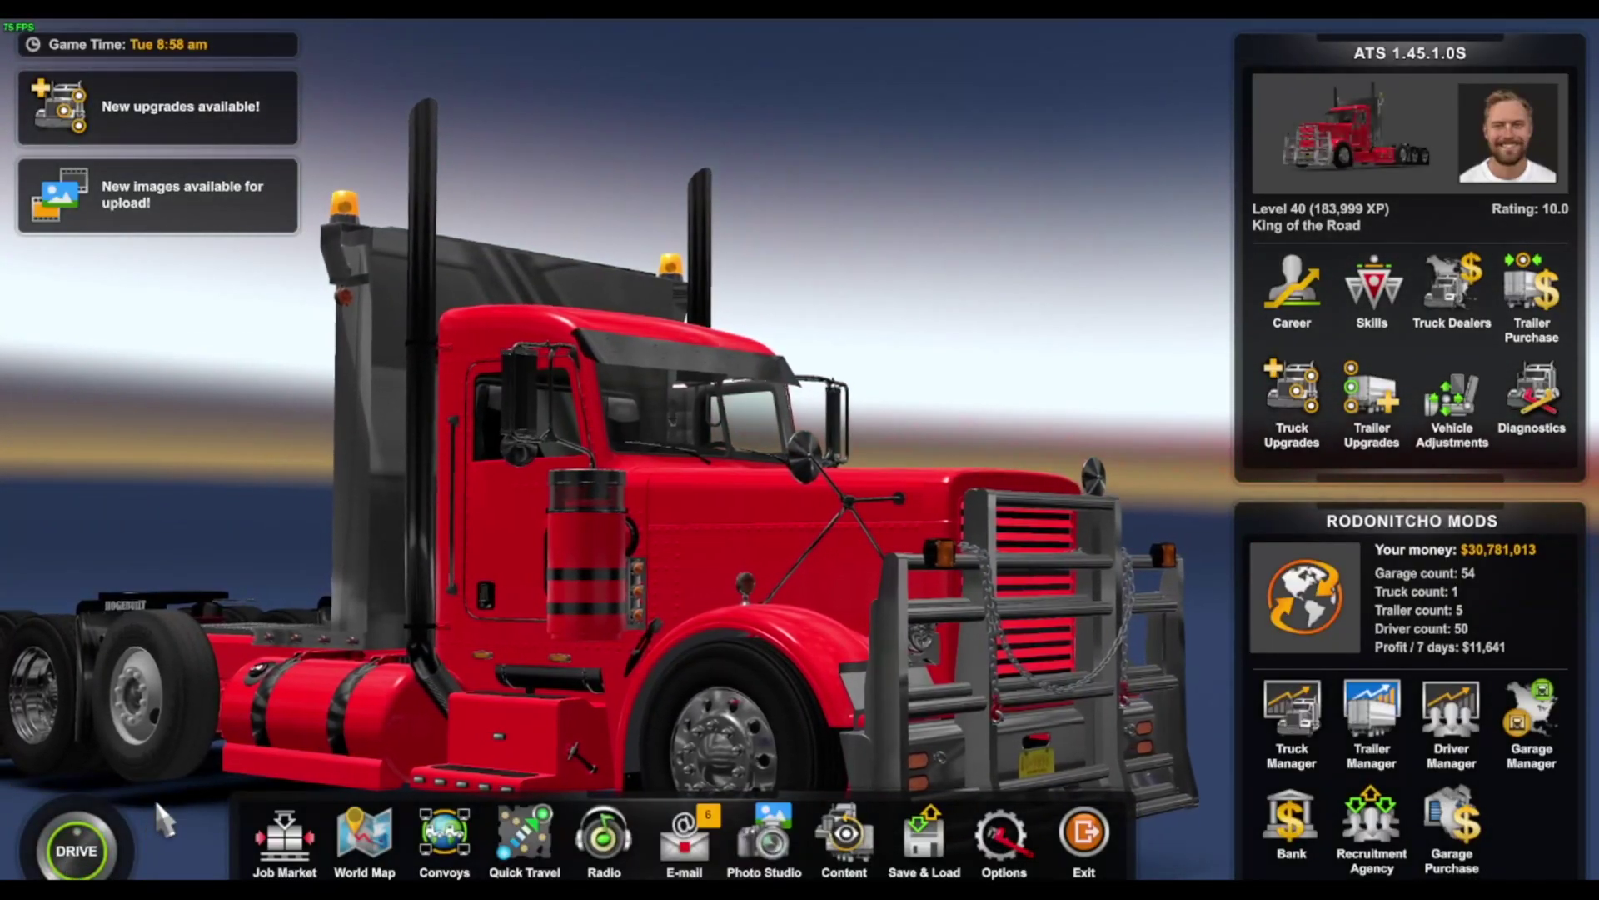
Step: Show British Columbia on the World Map around Kamloops, Kelowna and Penticton, then pan toward Montana
left_click(392, 862)
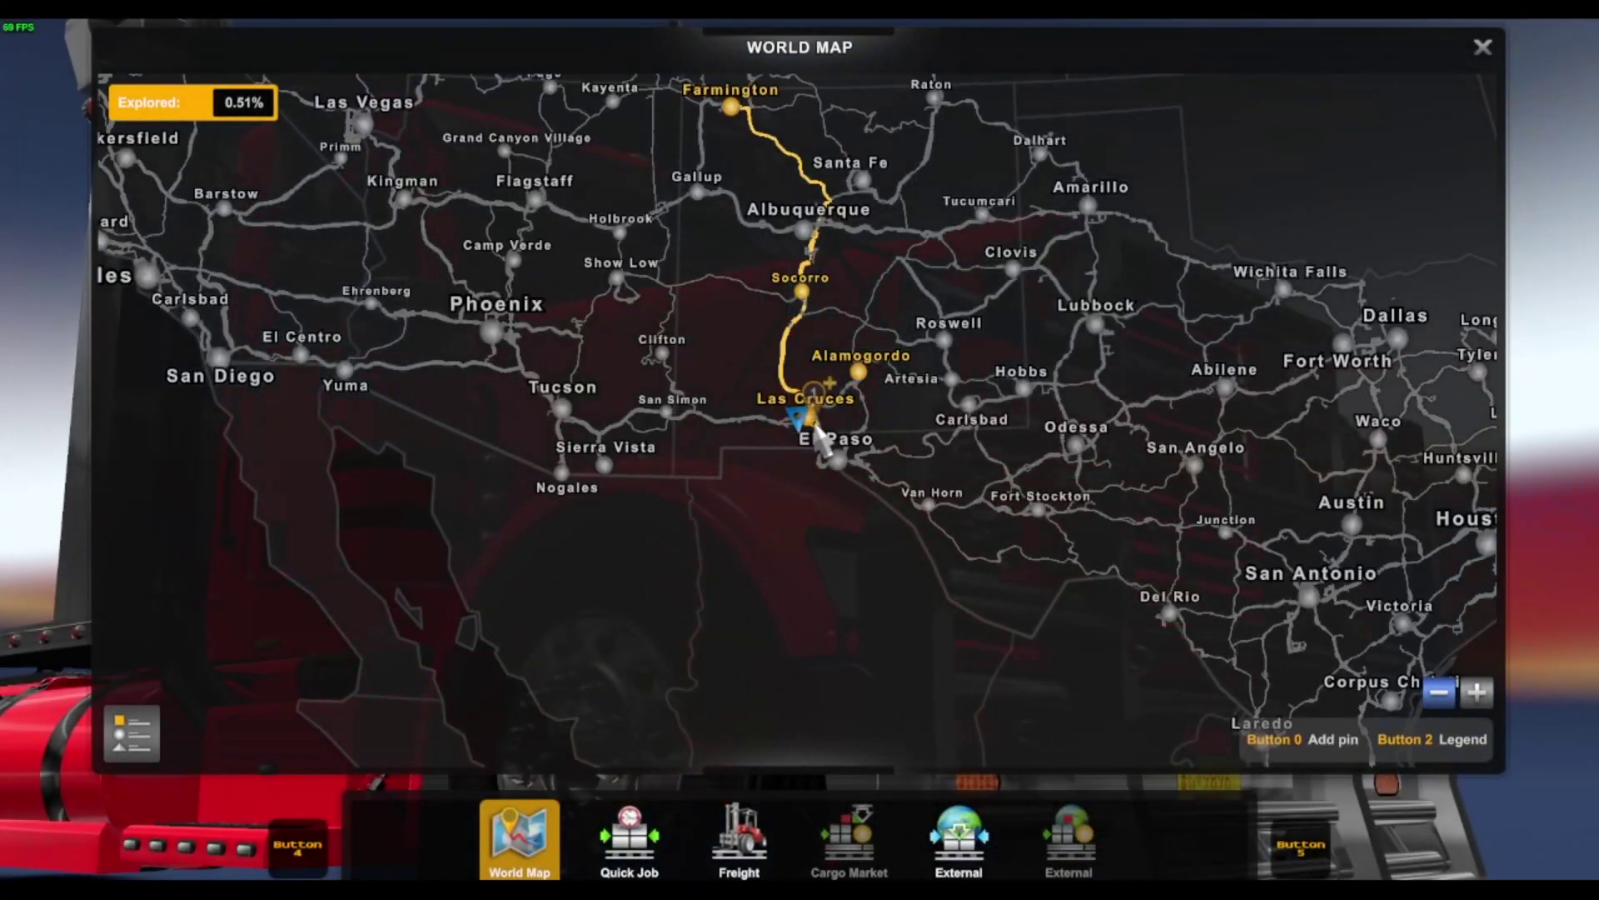
left_click_drag(785, 417, 755, 420)
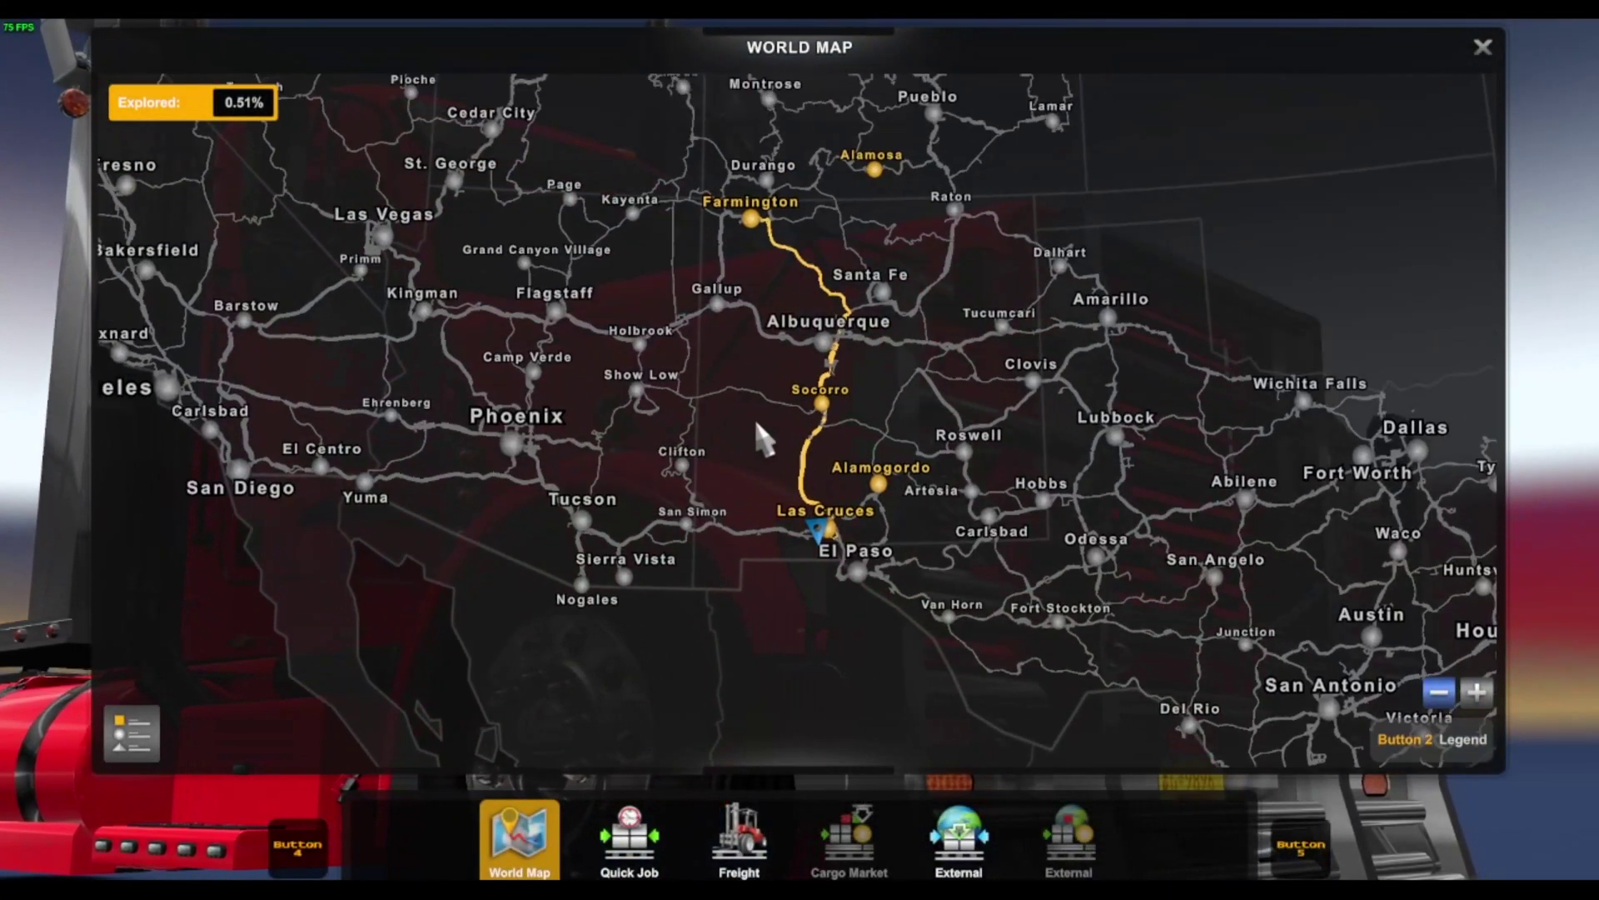
key("Up")
key("Up")
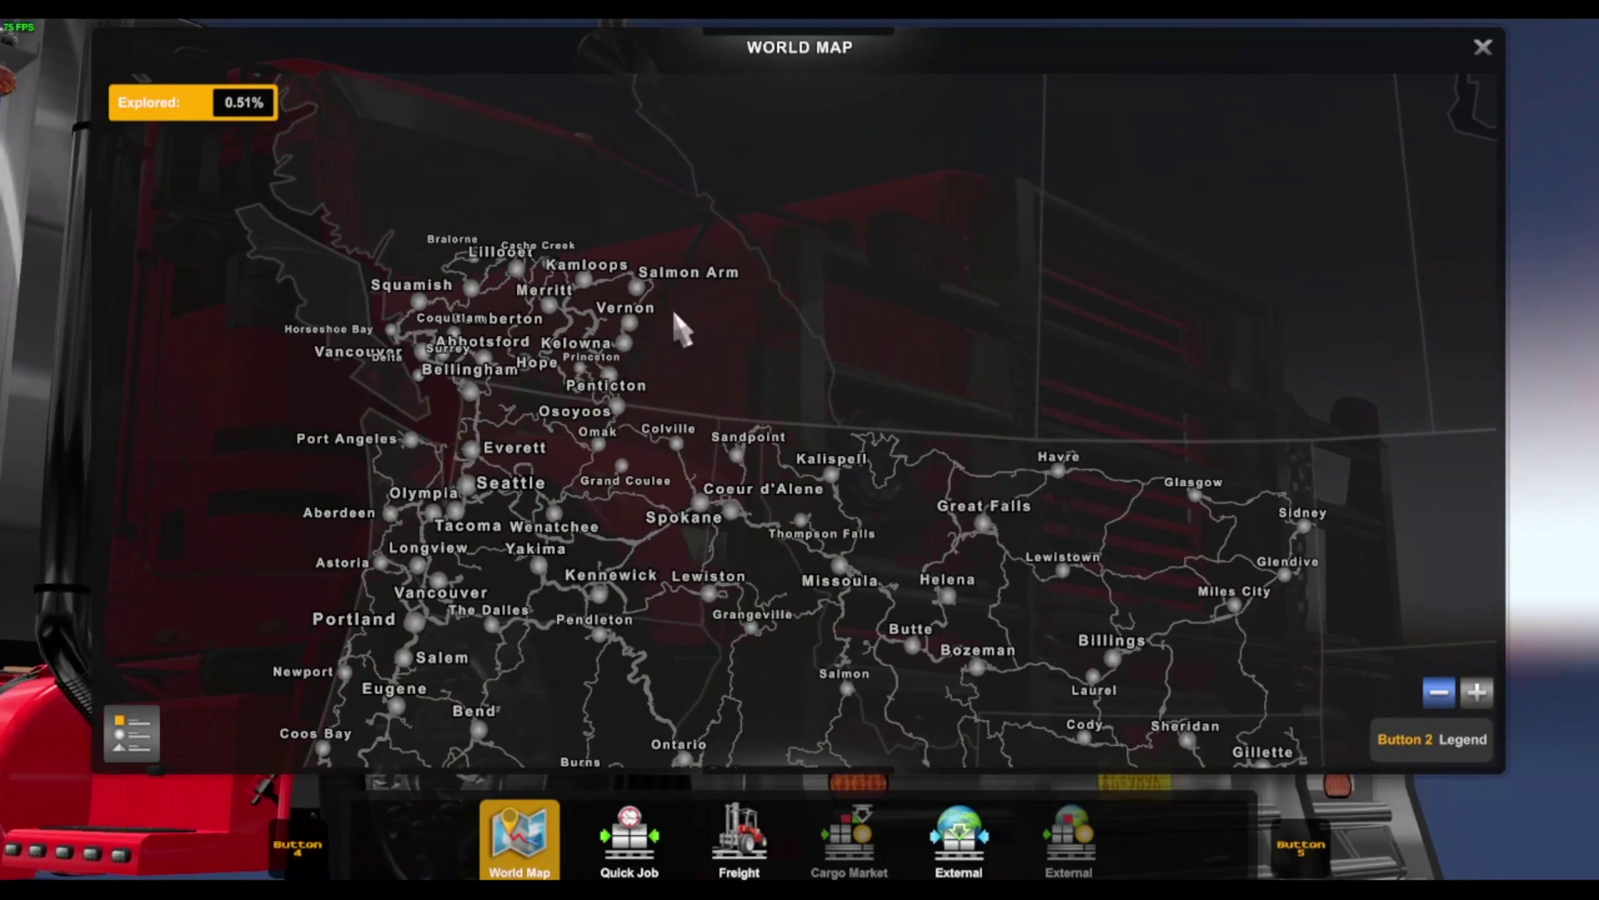
scroll(608, 517, "up", 2)
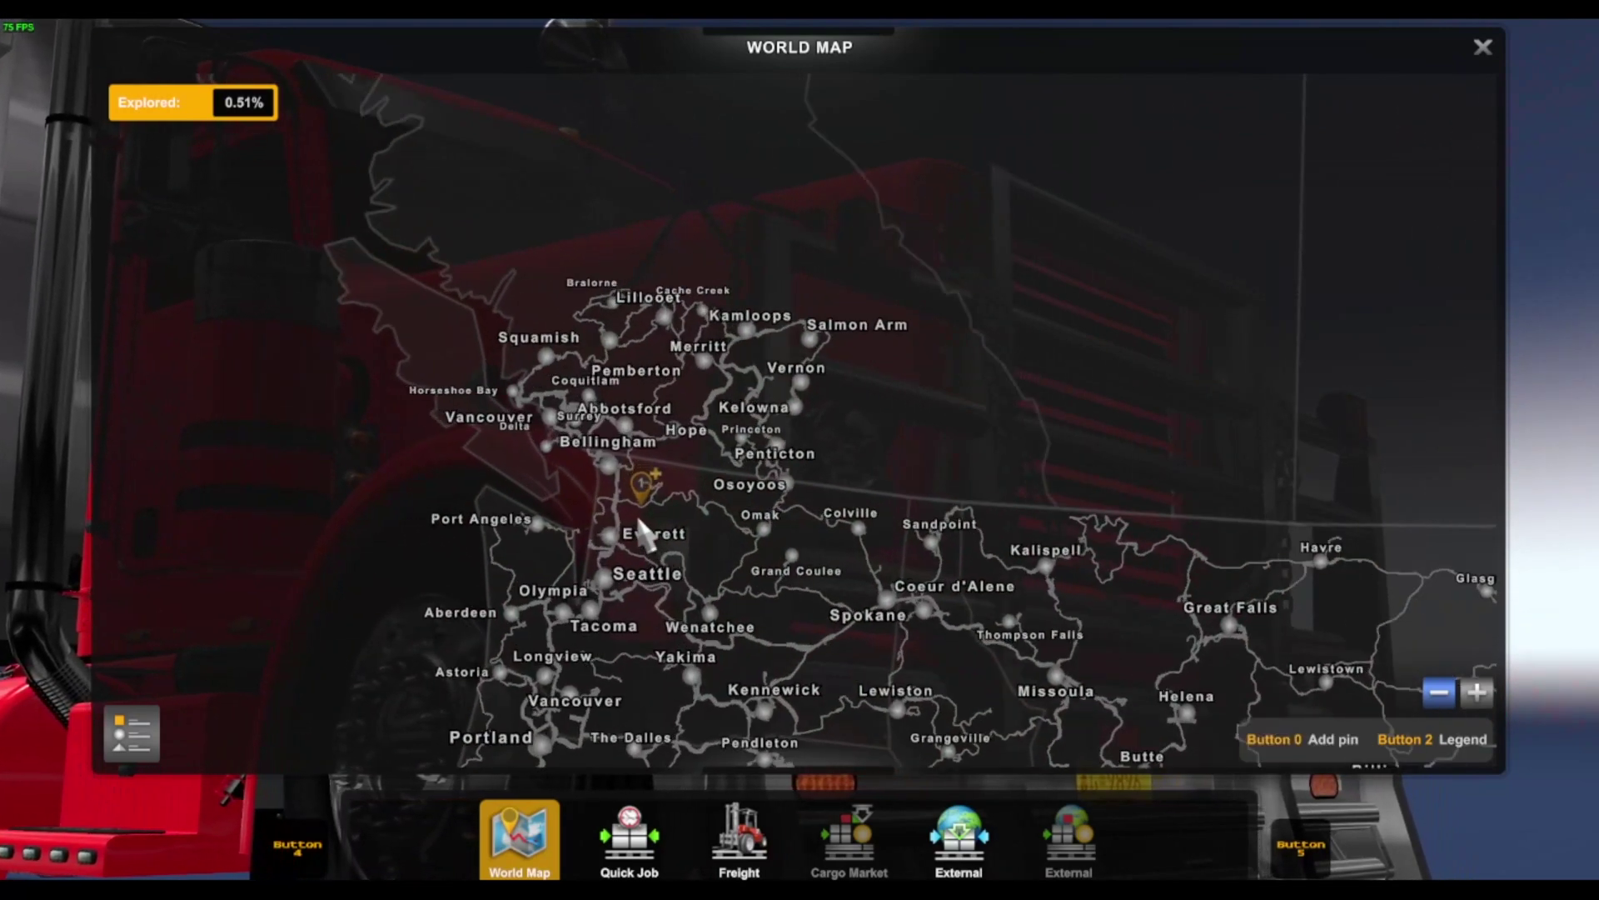
scroll(645, 533, "up", 3)
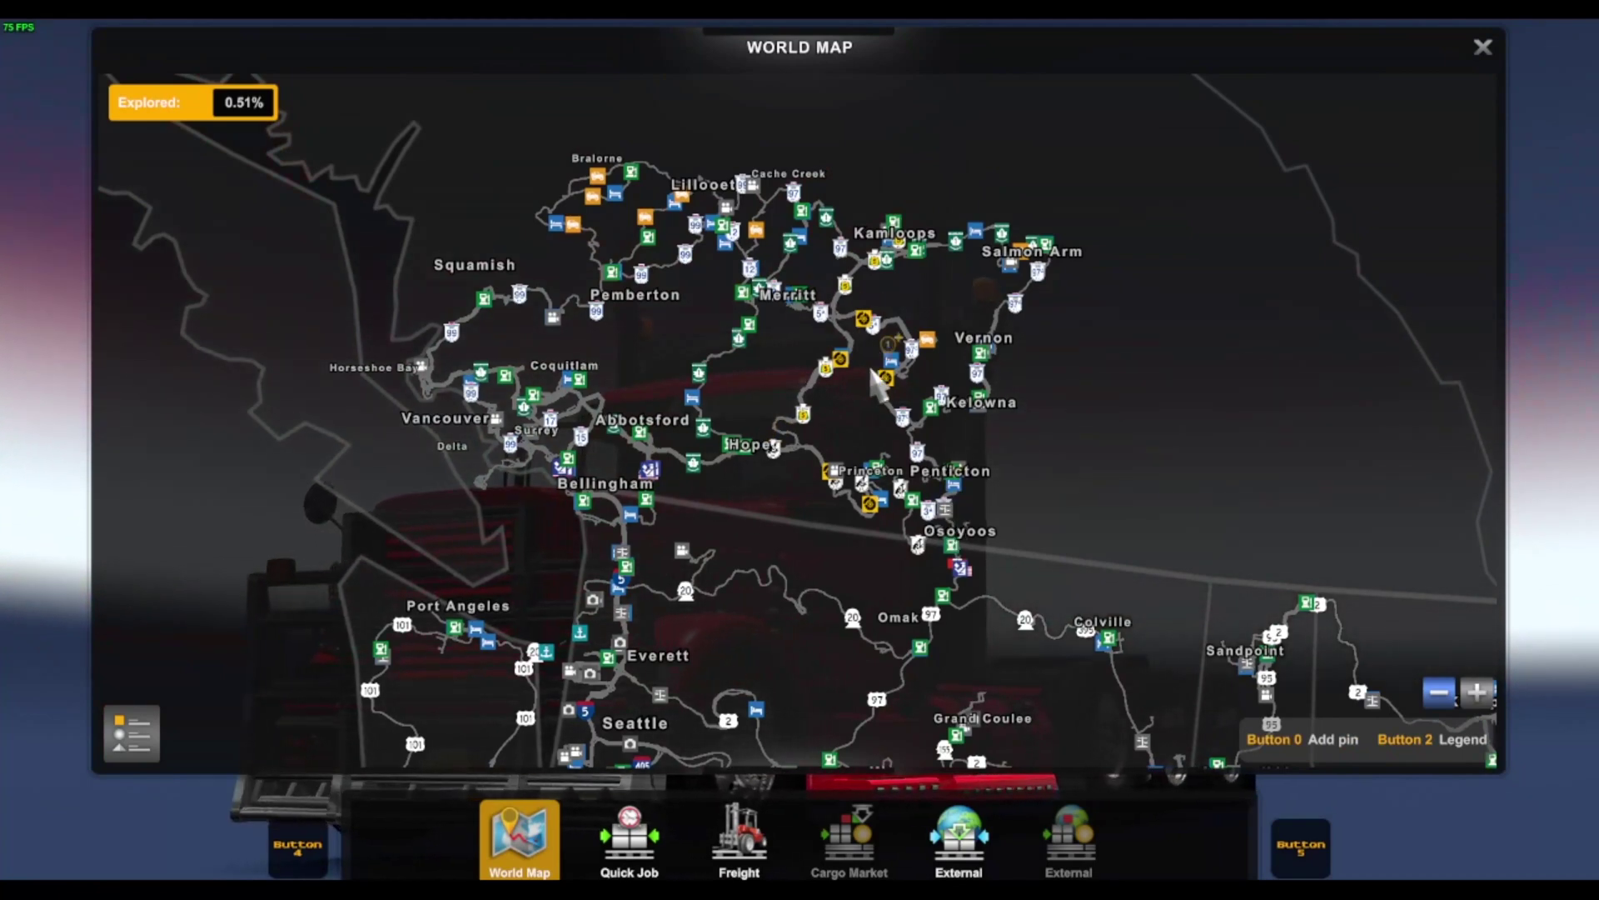
scroll(943, 491, "down", 3)
left_click_drag(1023, 527, 779, 424)
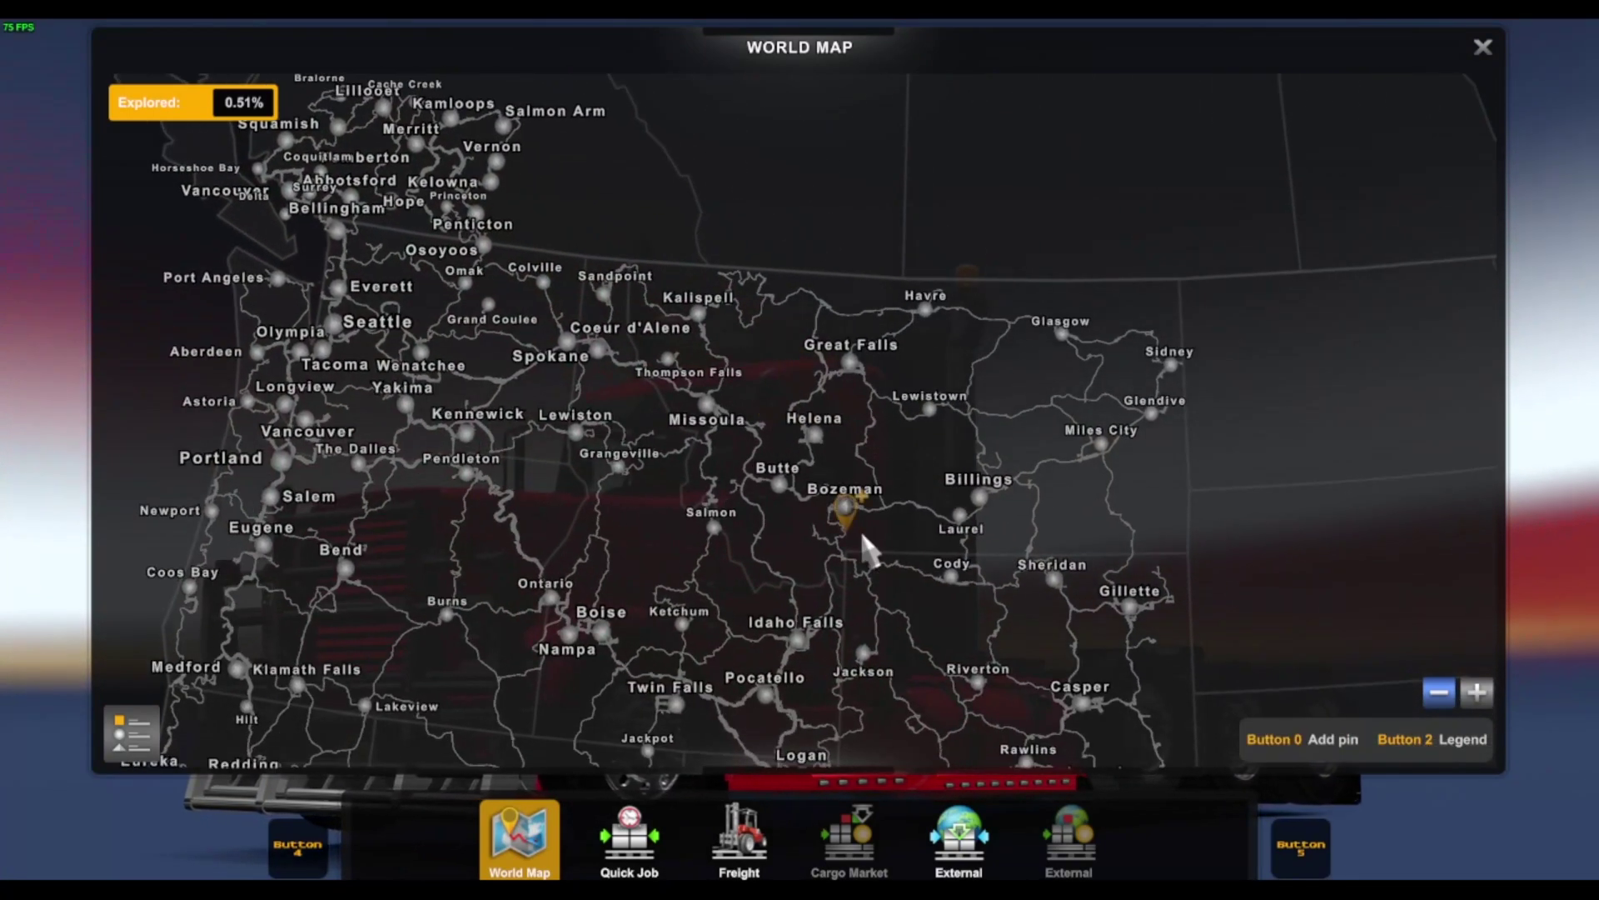